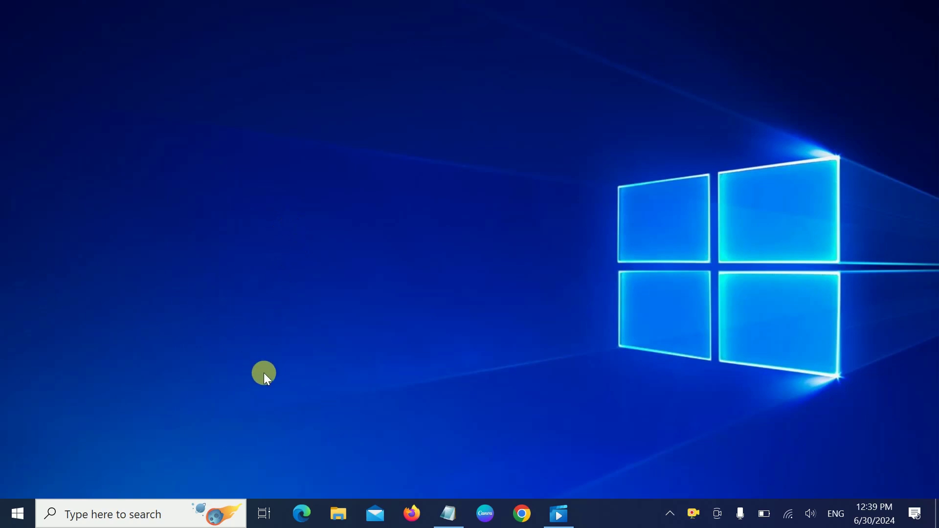
- Launch Microsoft Edge and go to its Settings page, which shows Profile 1
left_click(145, 516)
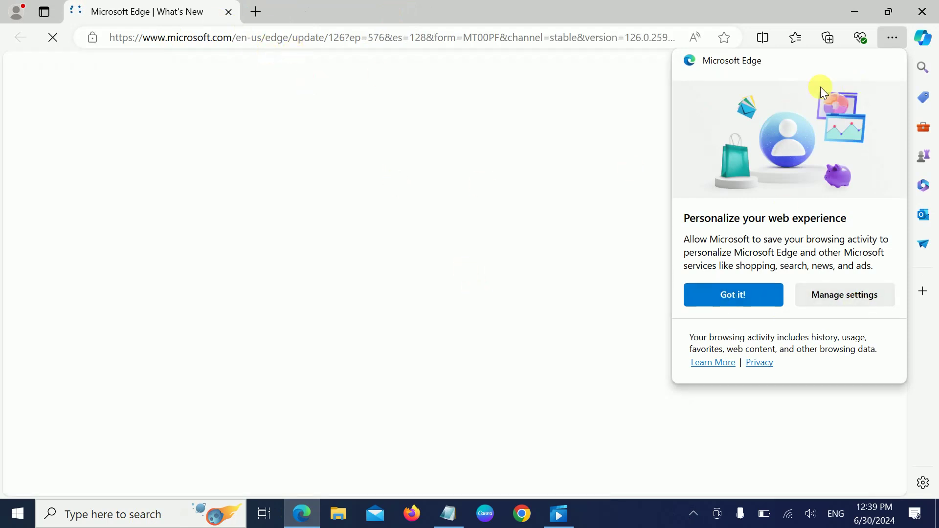
left_click(890, 40)
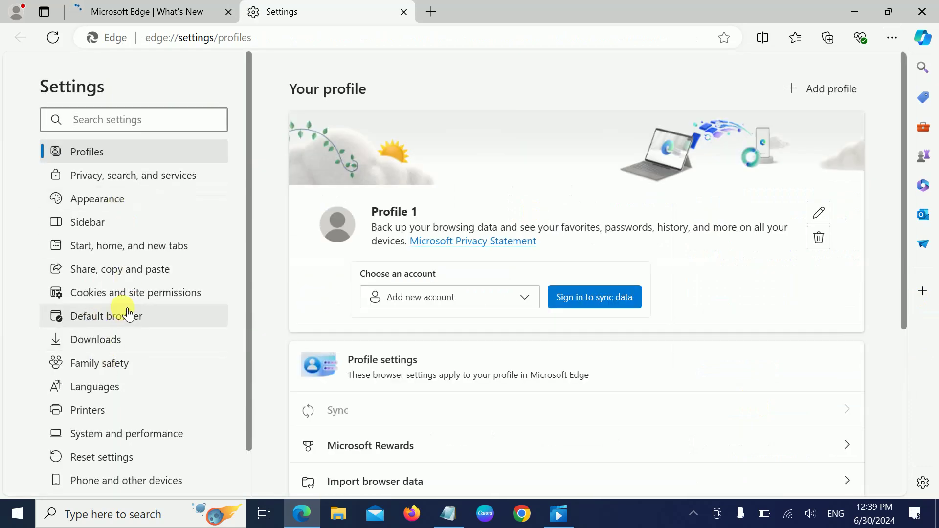
- Under System and performance, switch off Startup boost and background extensions and apps
left_click(142, 442)
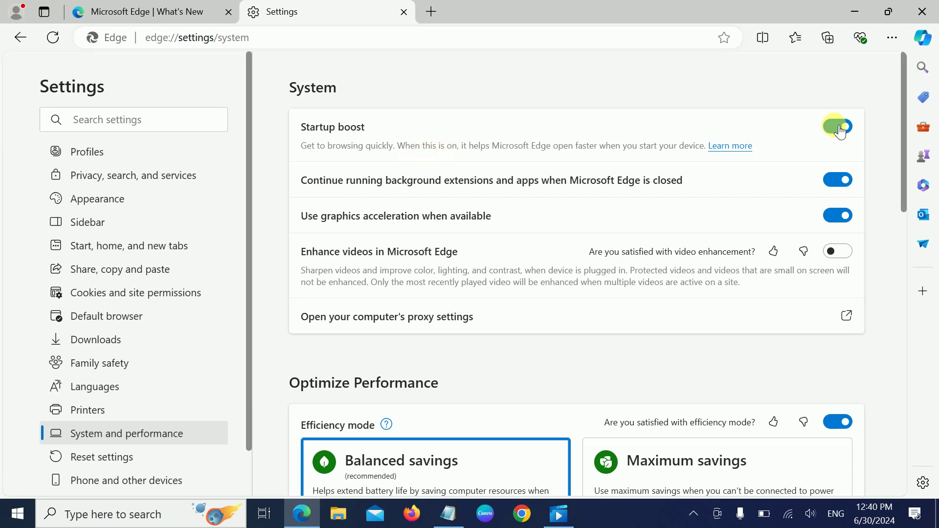
left_click(840, 130)
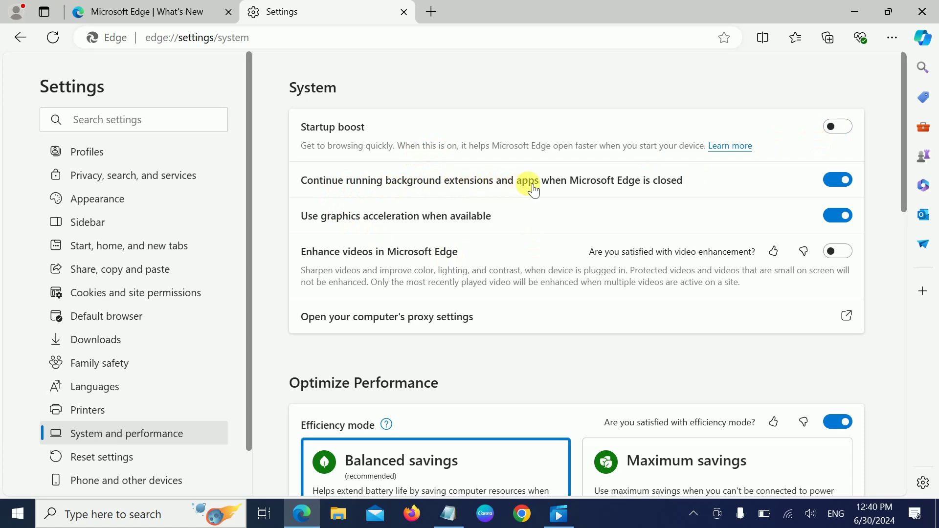
left_click(838, 184)
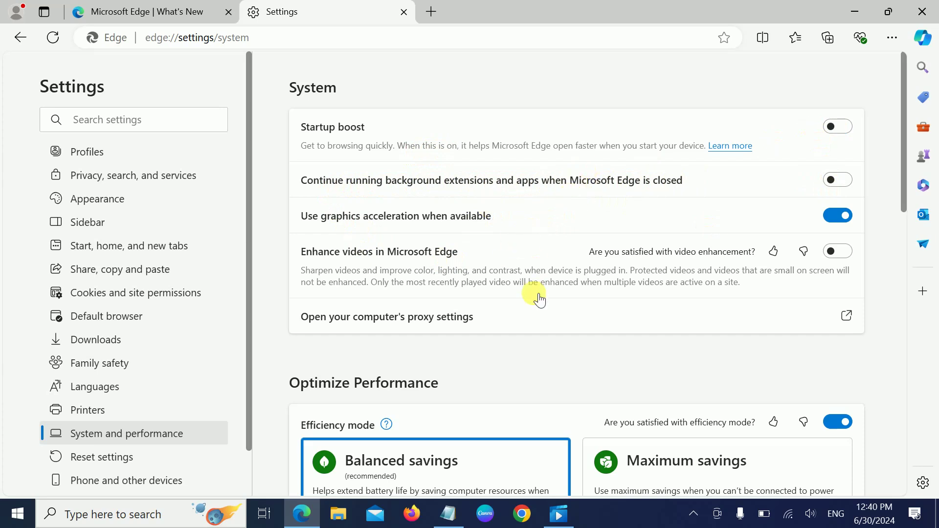
scroll(540, 299, "down", 10)
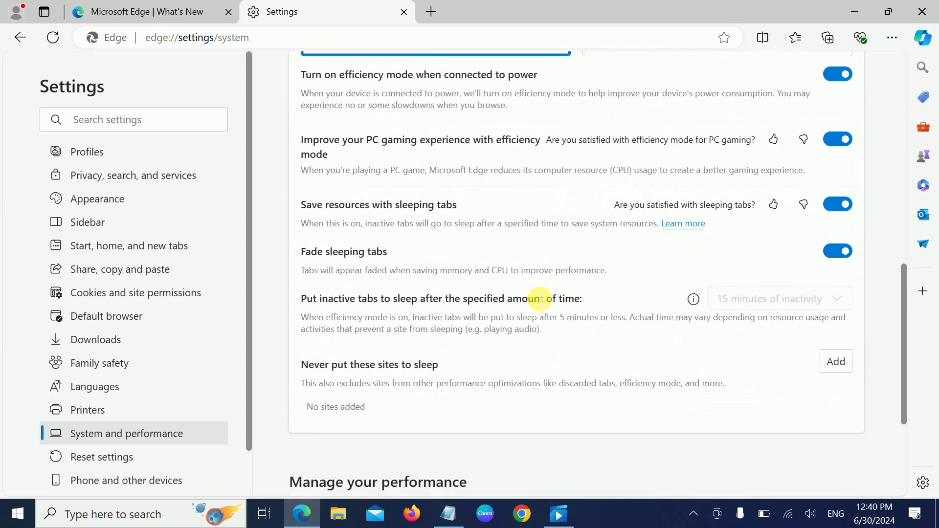
- Switch off efficiency mode when plugged in and for PC gaming, then close Edge
scroll(540, 299, "up", 2)
scroll(540, 299, "up", 2)
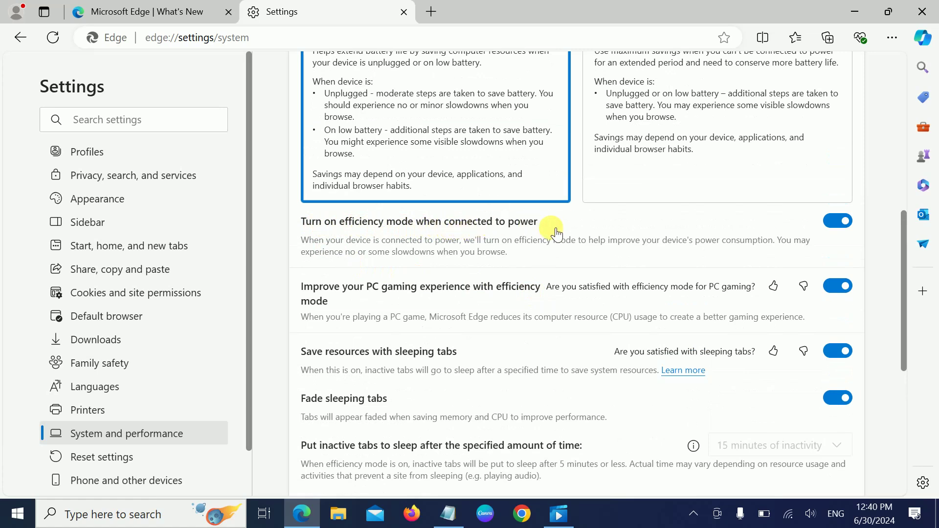
left_click(842, 221)
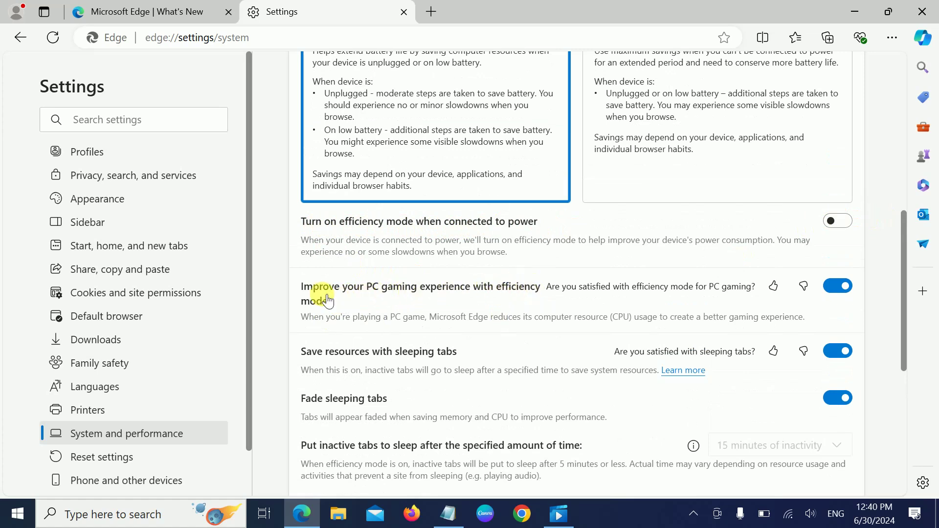
left_click(839, 287)
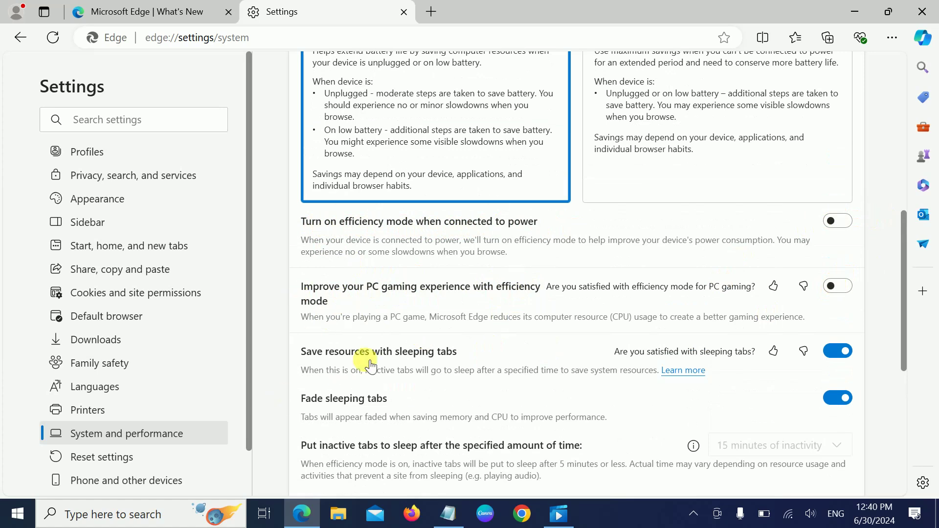
scroll(370, 365, "down", 5)
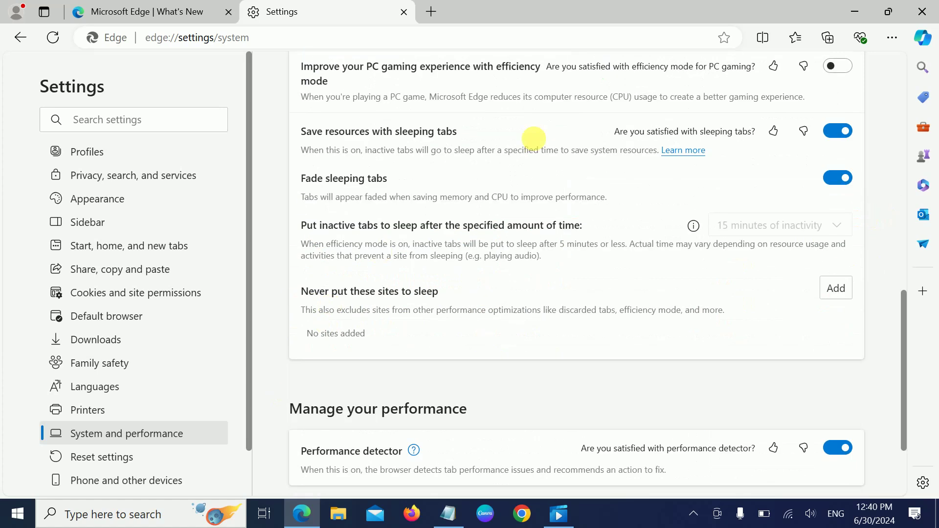
left_click(912, 17)
right_click(427, 169)
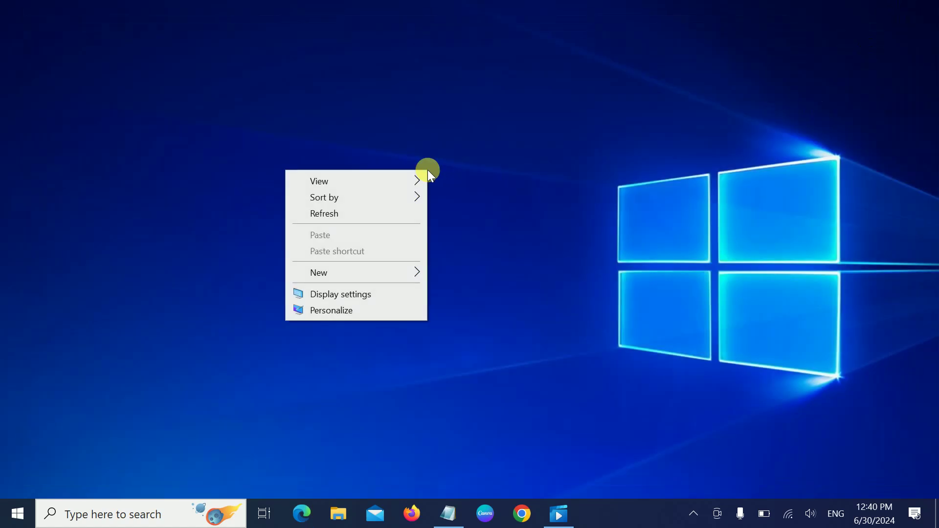
- Refresh the desktop, then search for default apps and open the Default apps settings
left_click(329, 212)
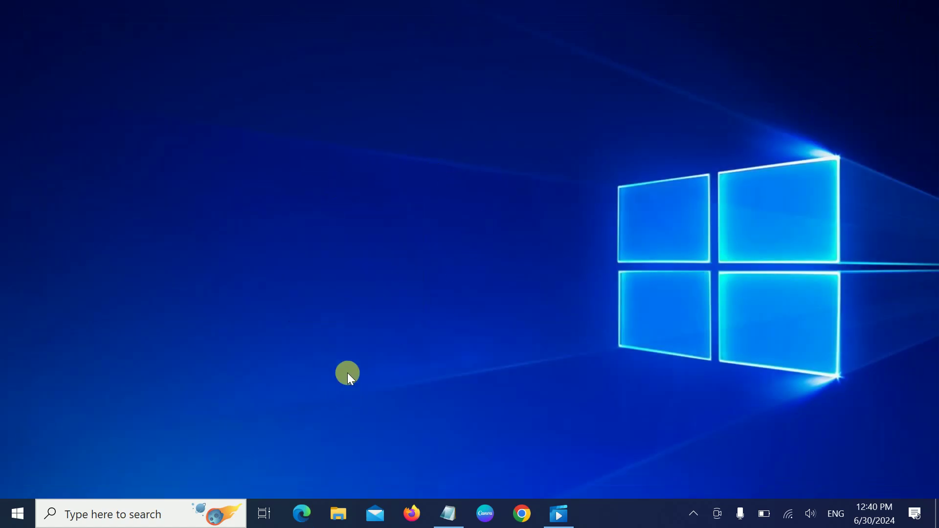
left_click(133, 515)
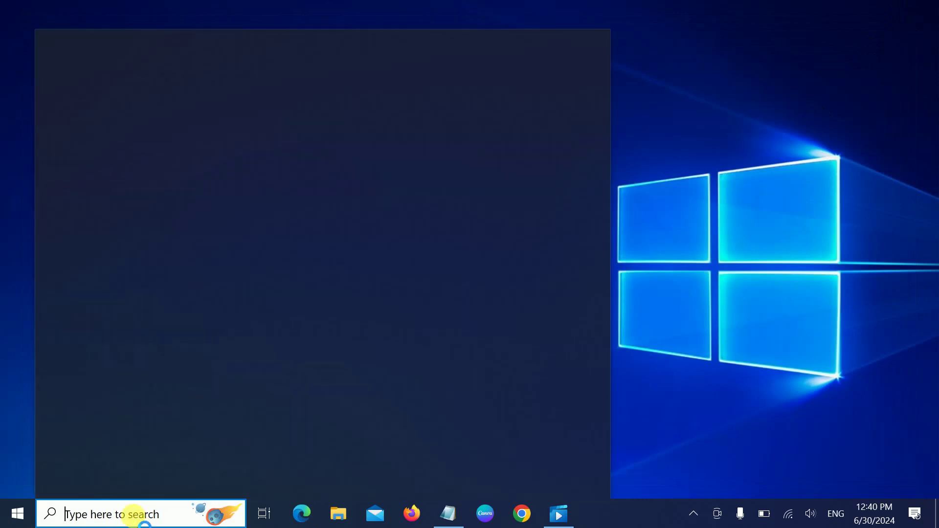
type("de")
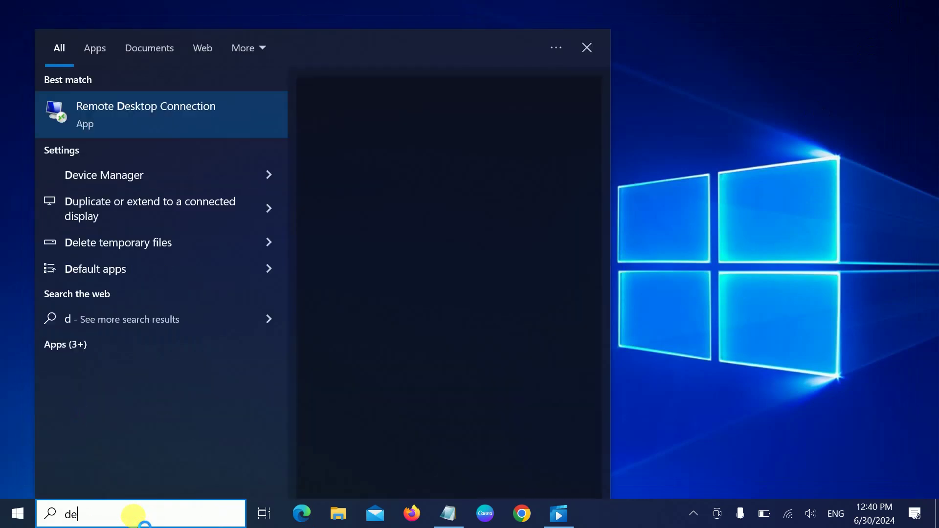
type("ra")
type("fault")
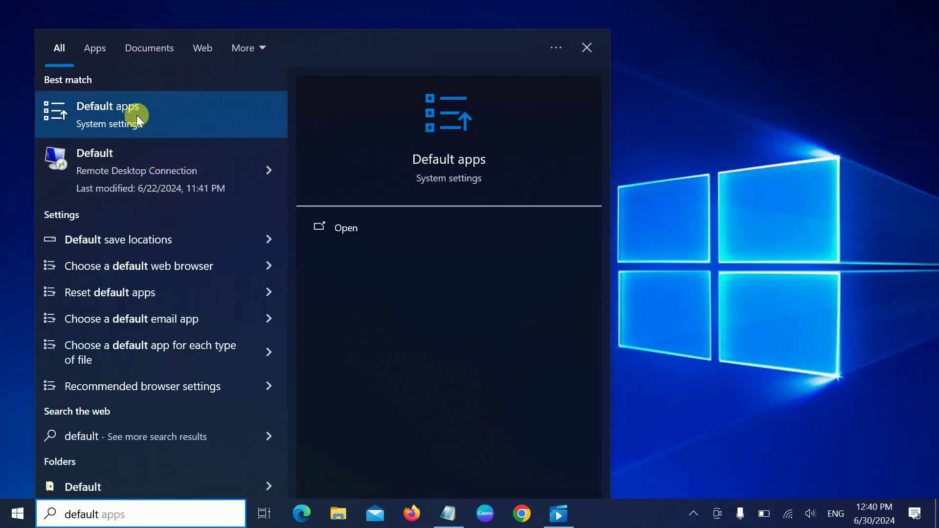
left_click(137, 115)
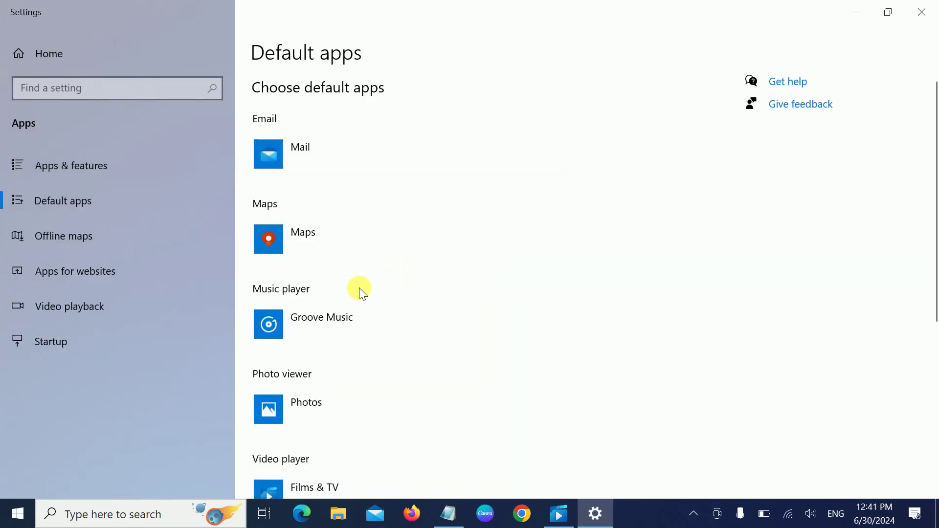
- Replace Microsoft Edge with Google Chrome under Web browser, then close the Settings window
scroll(359, 288, "down", 5)
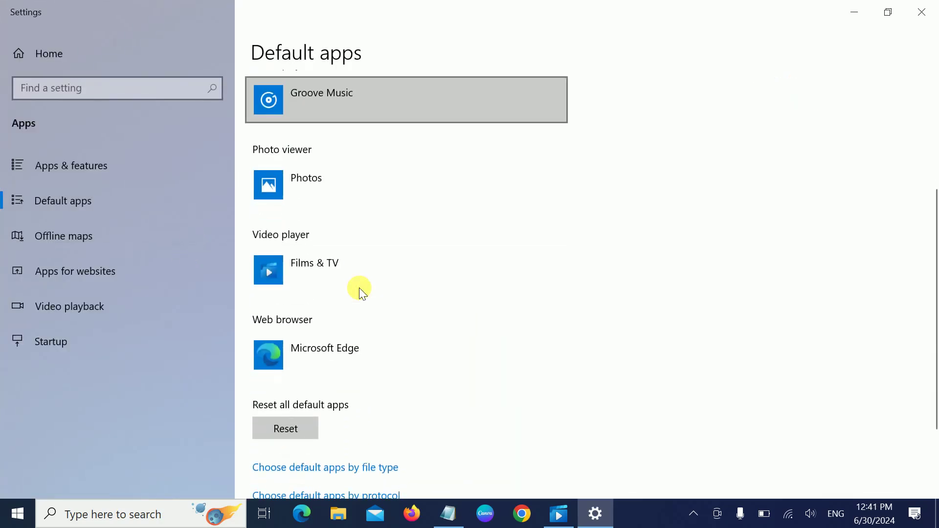
left_click(339, 349)
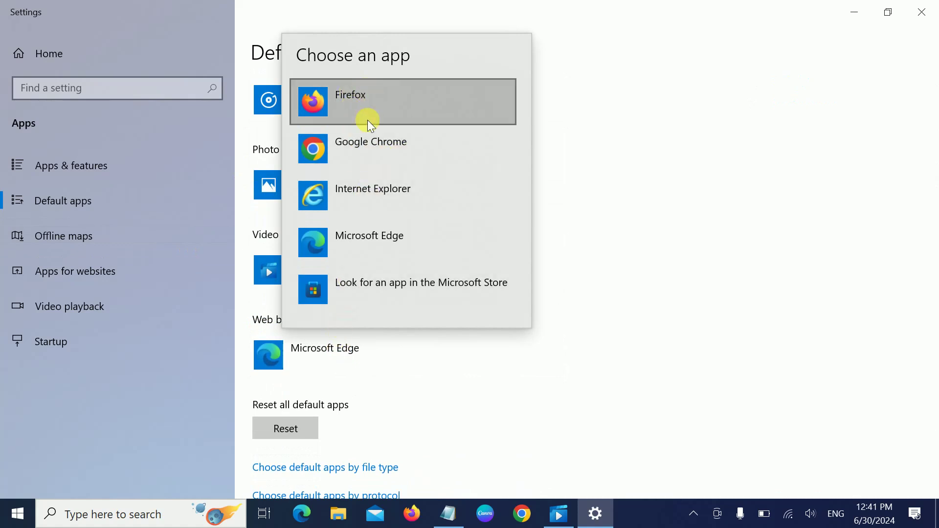
left_click(380, 153)
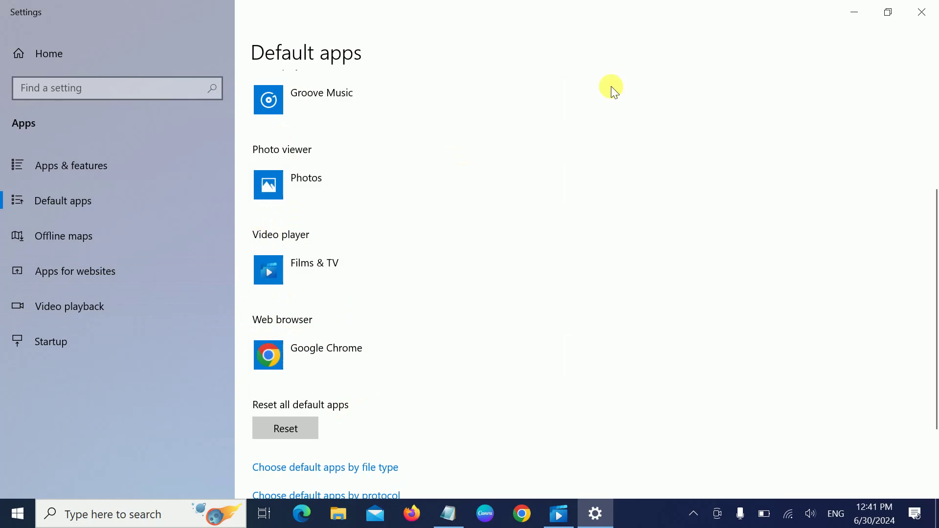
left_click(920, 10)
- Refresh the desktop and open the Run tool from Windows search
right_click(507, 139)
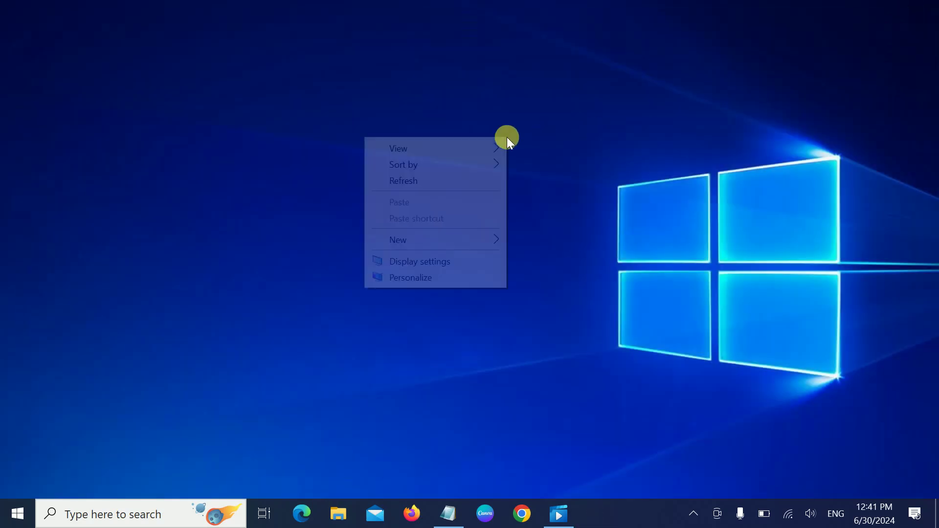
left_click(426, 178)
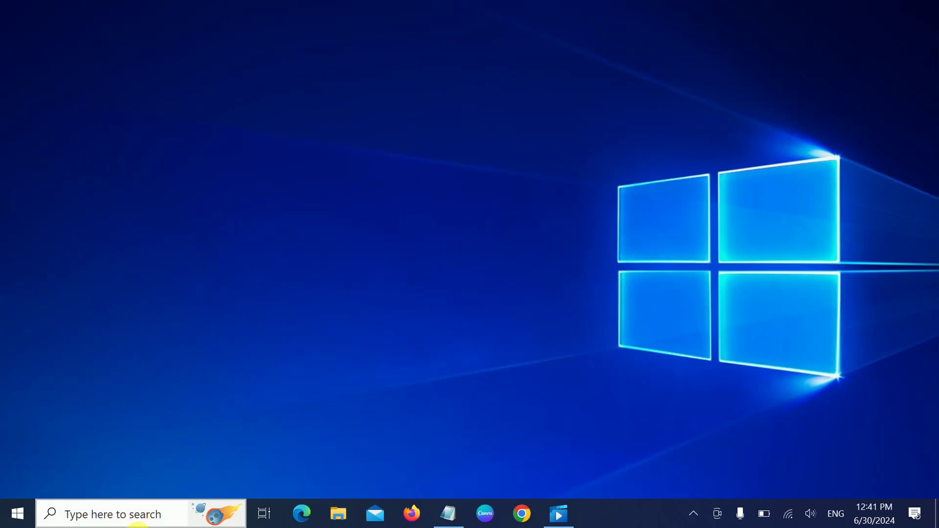
left_click(131, 522)
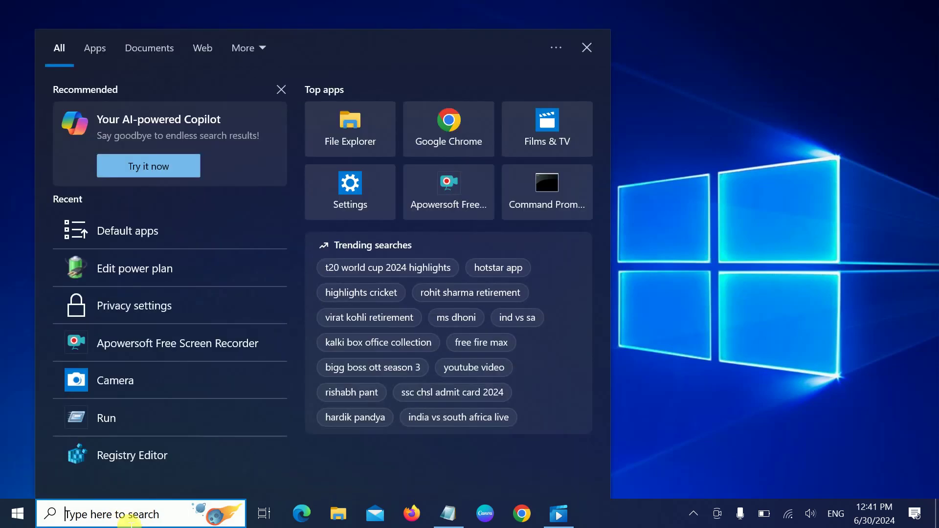
type("run")
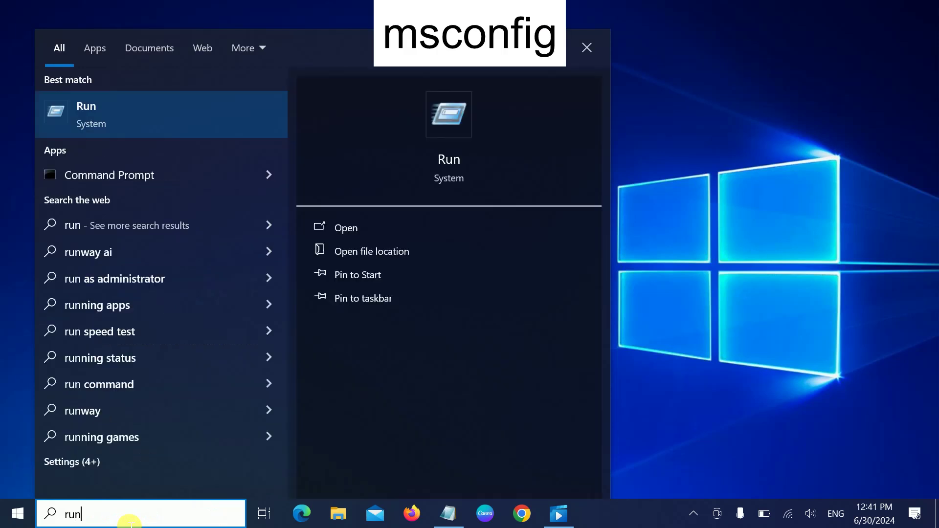
left_click(142, 129)
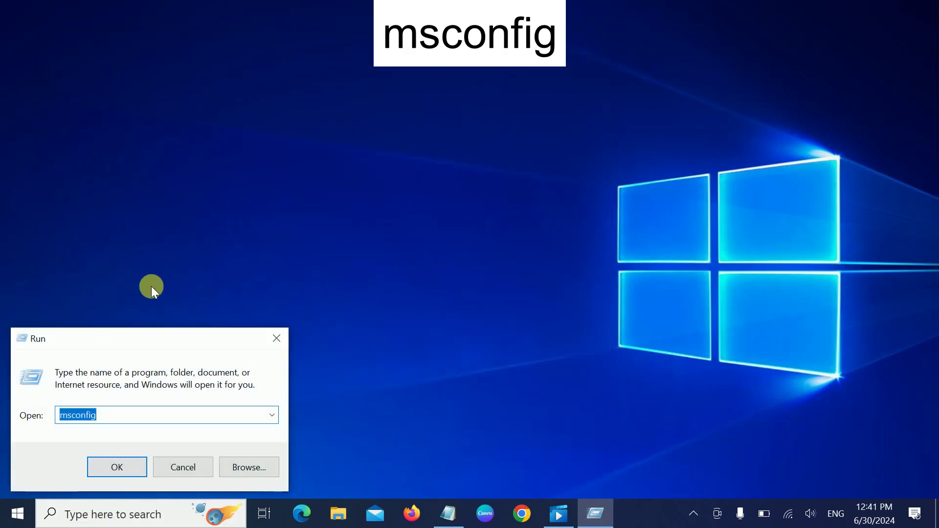
- Run msconfig, go to System Configuration's Startup tab, and open Task Manager's startup list
left_click_drag(155, 335, 454, 219)
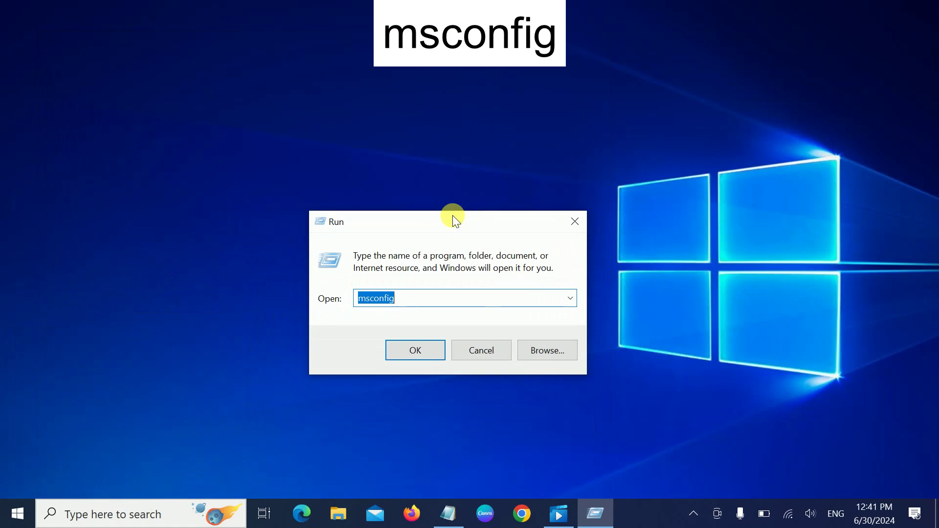
type("msconf")
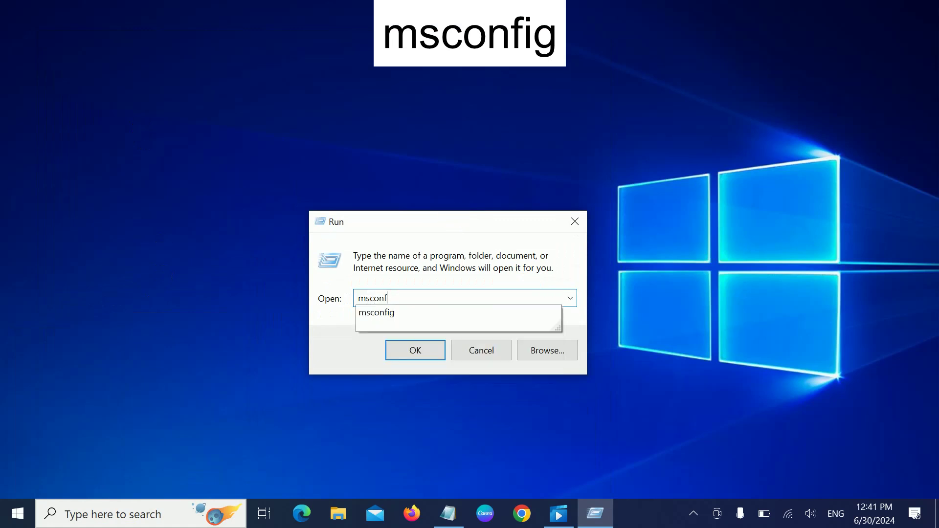
type("ig")
left_click(453, 215)
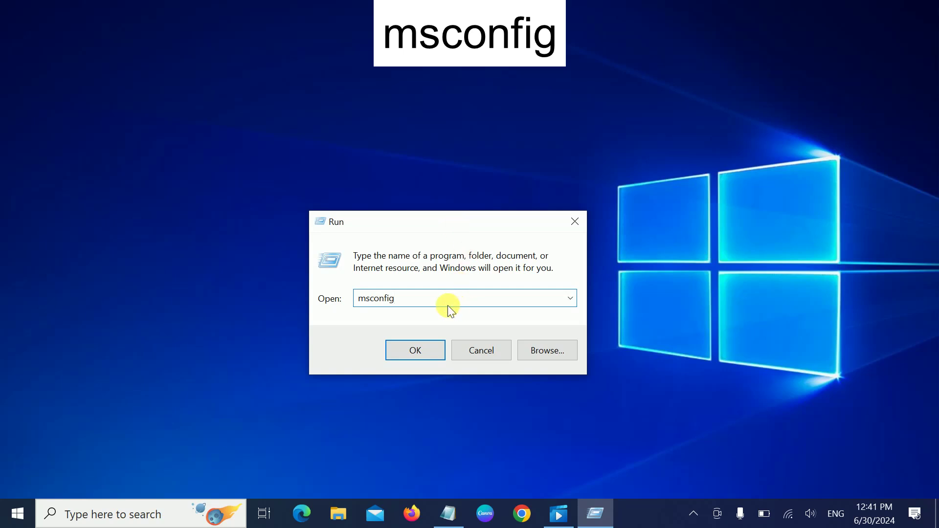
left_click(425, 349)
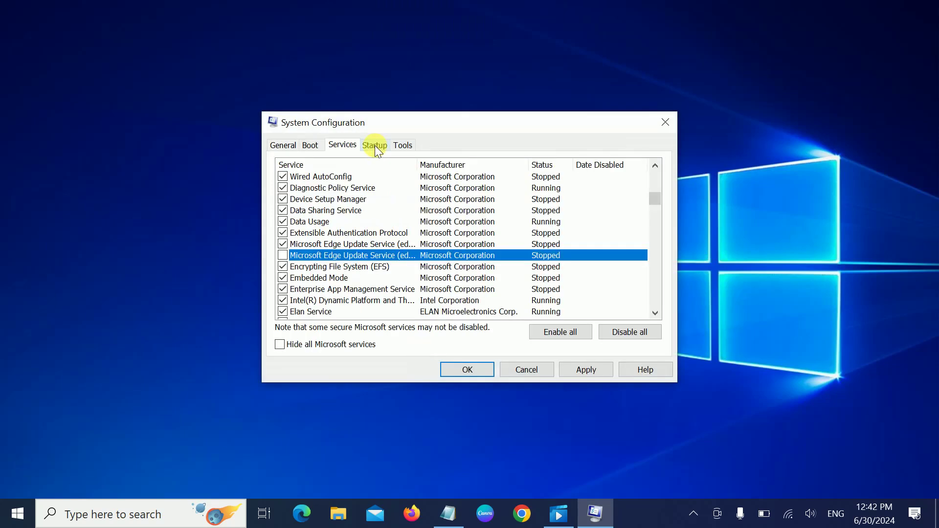
left_click(376, 145)
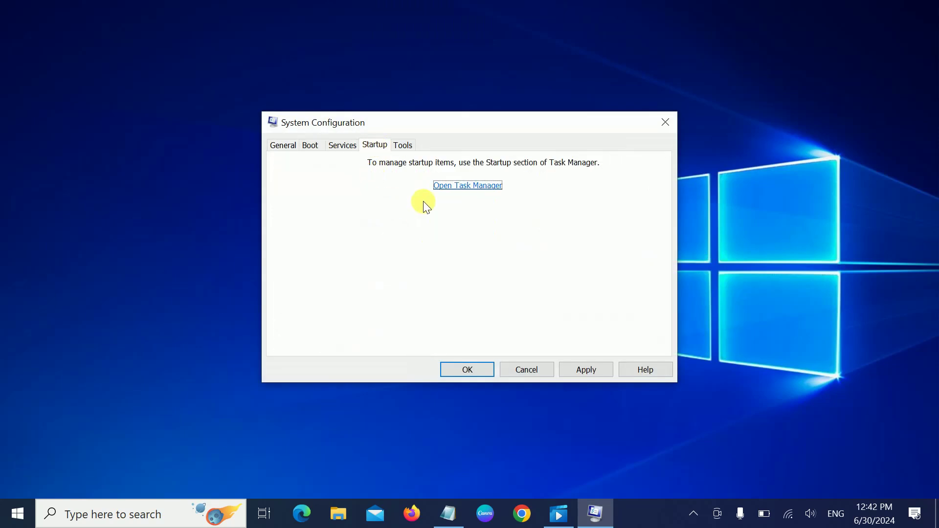
left_click(459, 189)
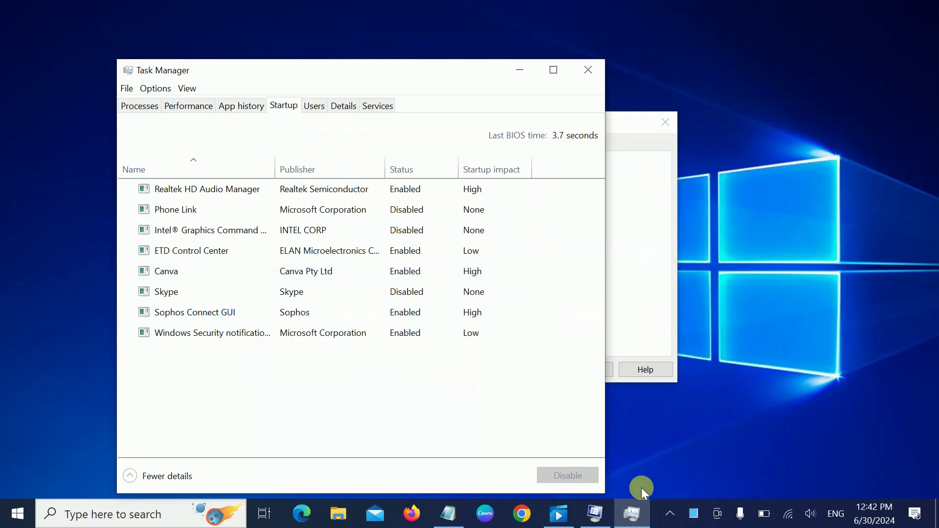
- Bring Task Manager forward in full view, disable Canva on its Startup tab, then close Task Manager
right_click(674, 501)
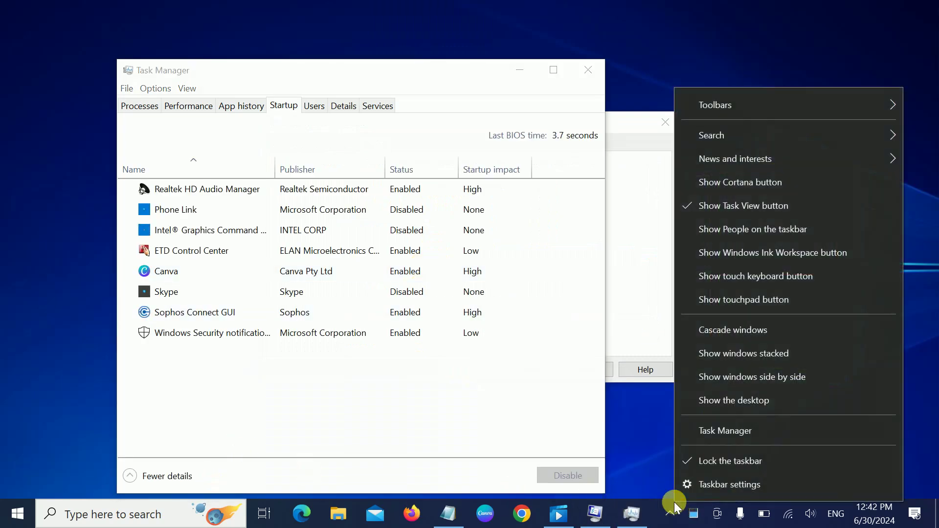
left_click(725, 431)
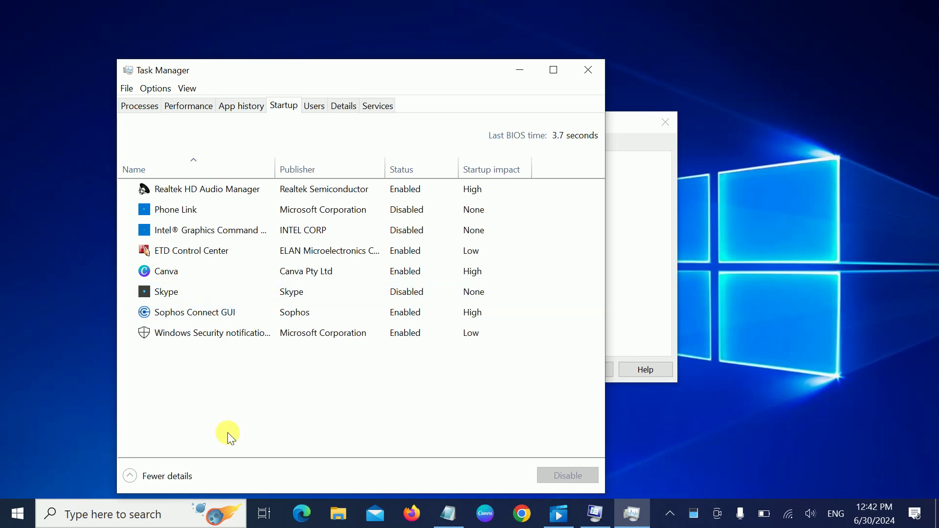
left_click(157, 478)
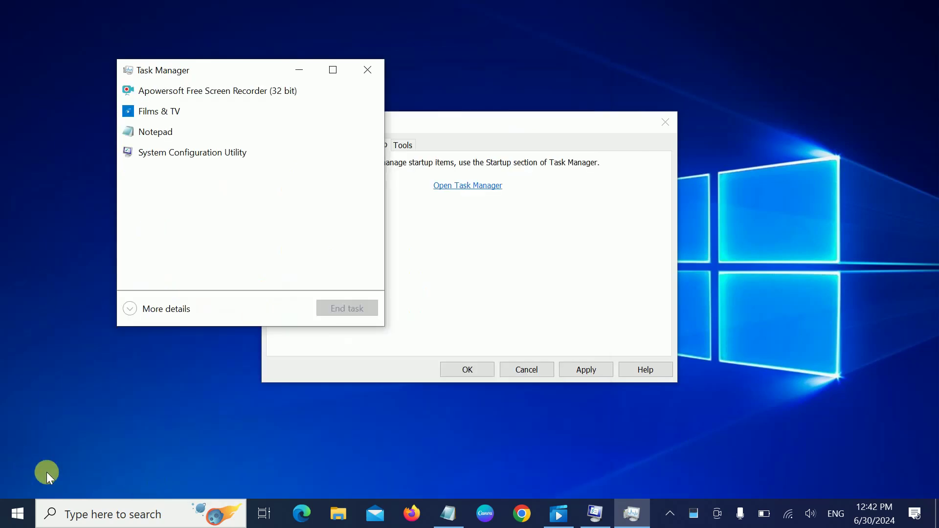
left_click(151, 315)
left_click(285, 105)
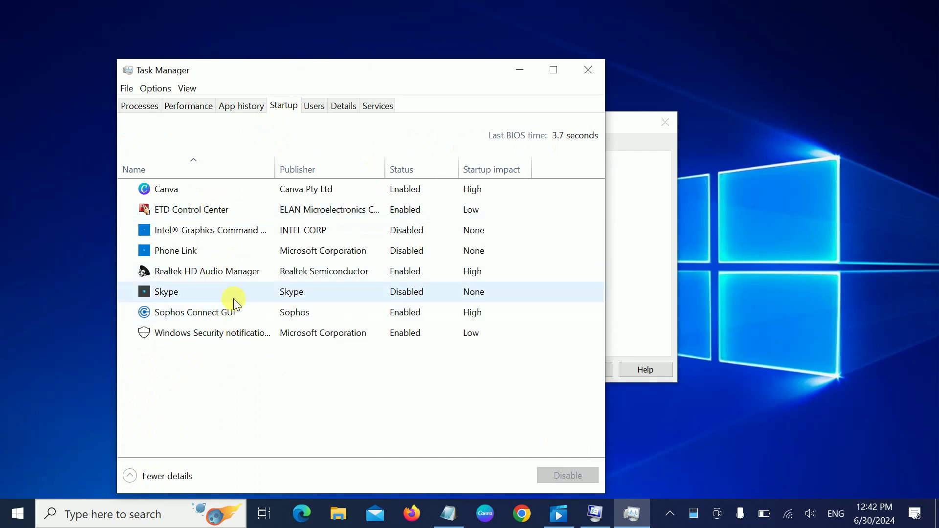
left_click(315, 196)
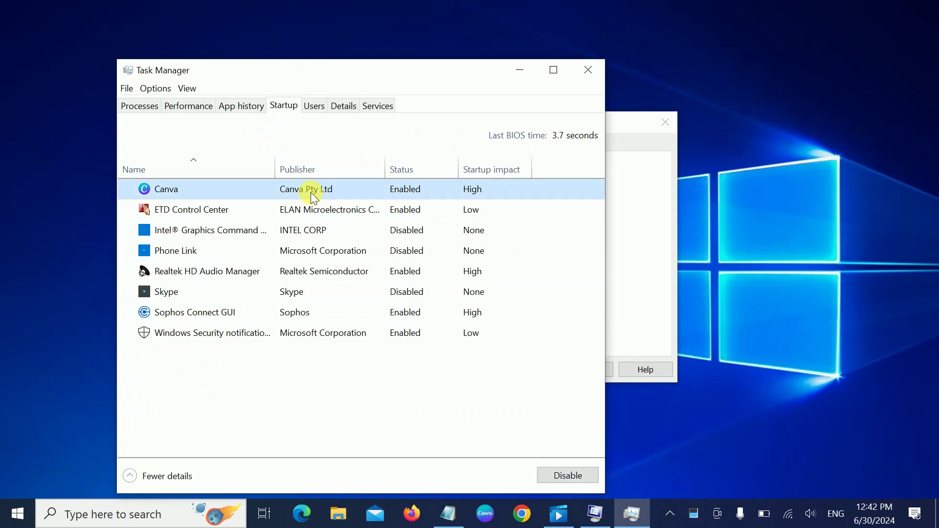
right_click(330, 190)
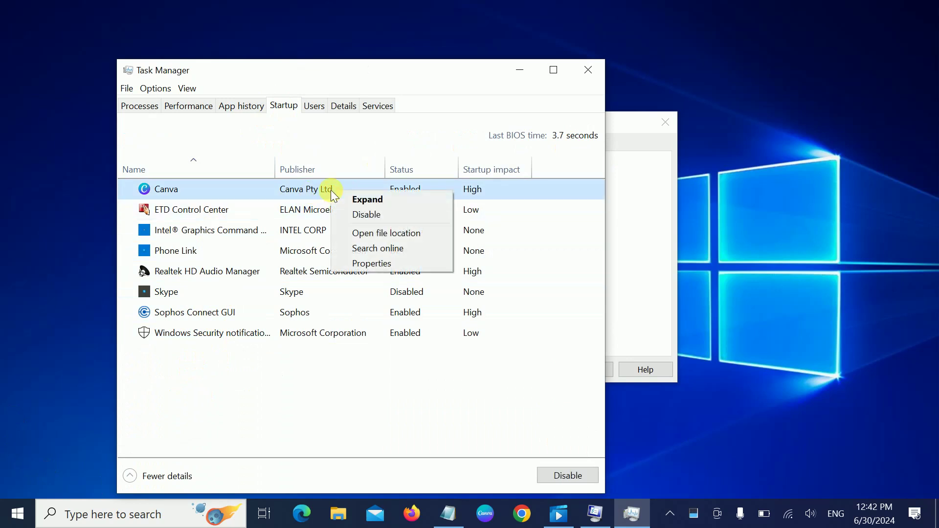
left_click(395, 214)
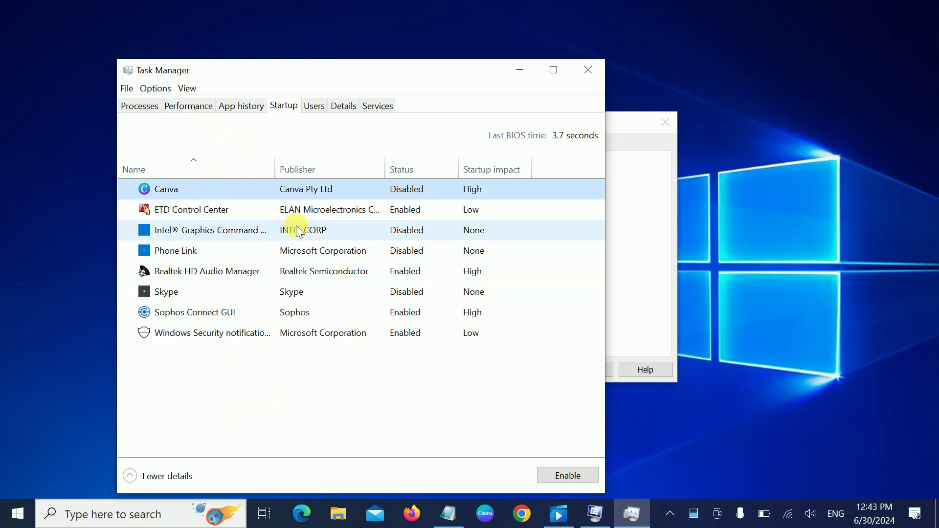
left_click(589, 72)
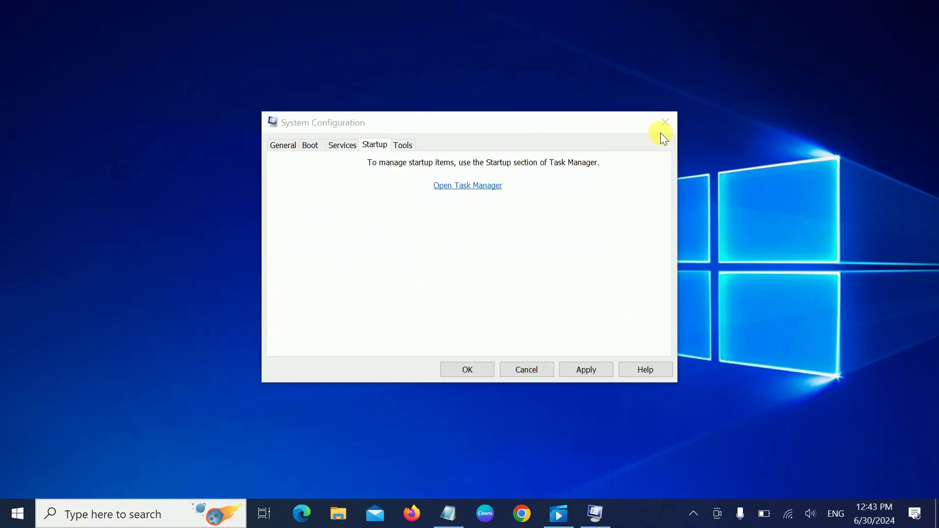
- Close System Configuration, refresh the desktop, and open the Run dialog via search
left_click(664, 123)
right_click(351, 242)
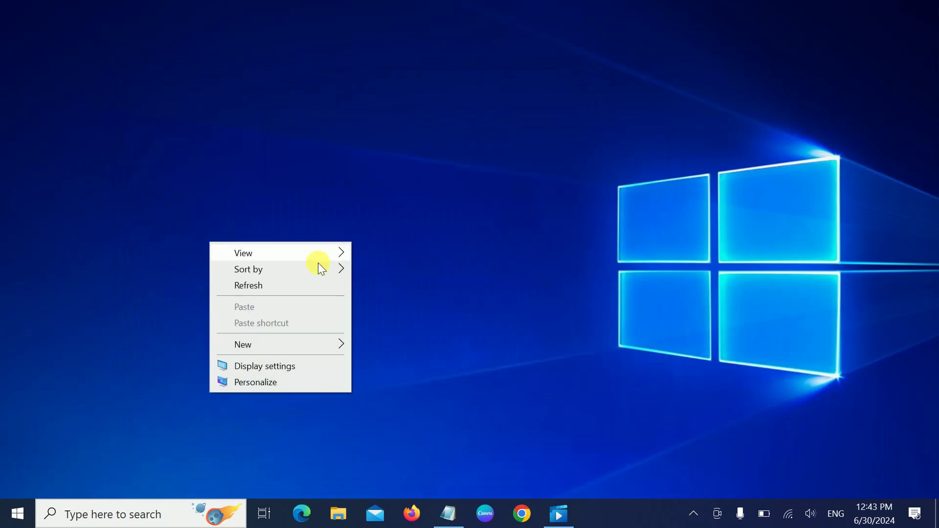
left_click(251, 286)
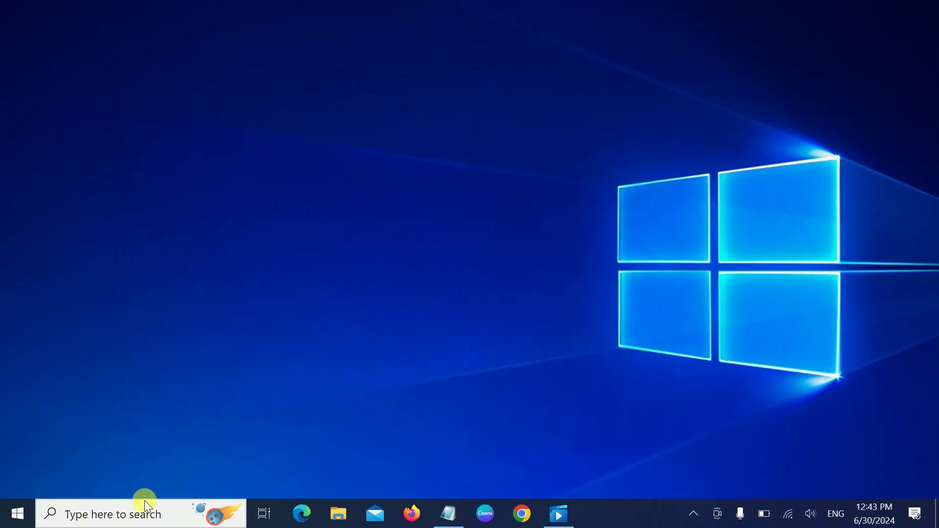
left_click(121, 514)
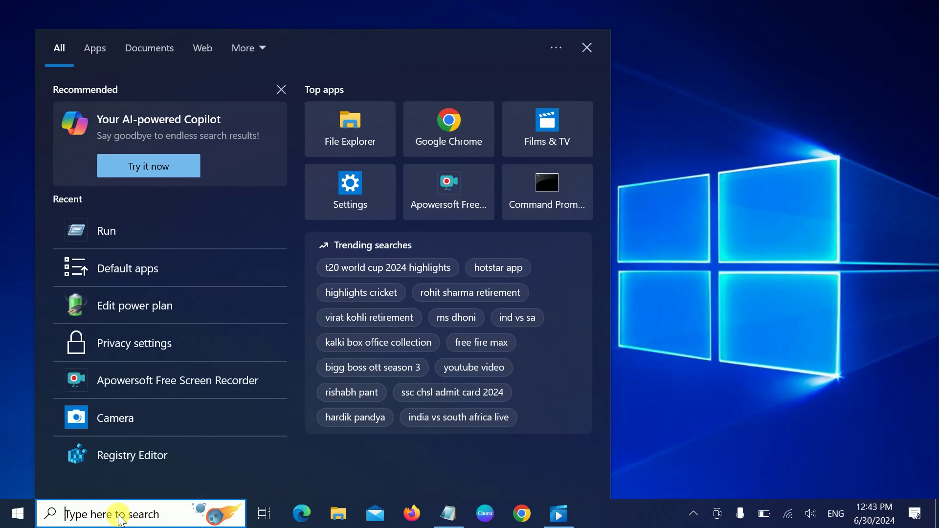
type("run")
left_click(132, 119)
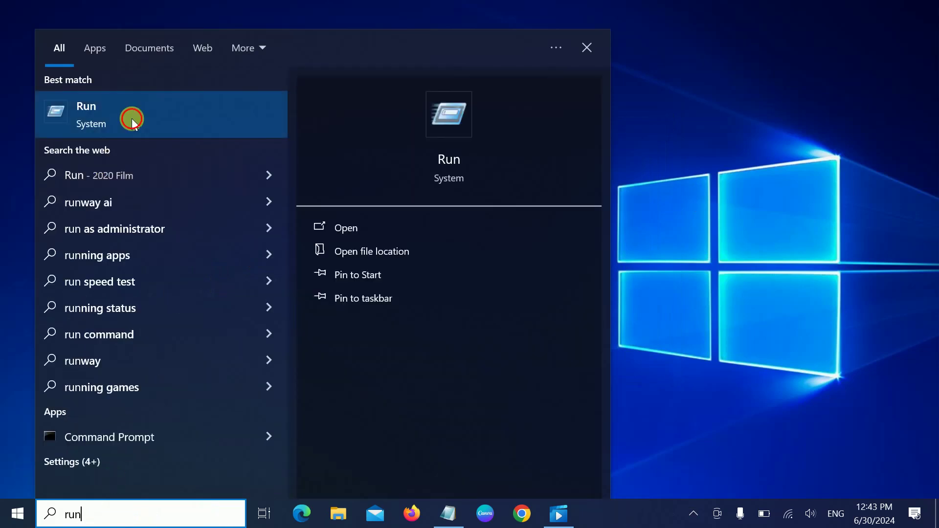
left_click(218, 327)
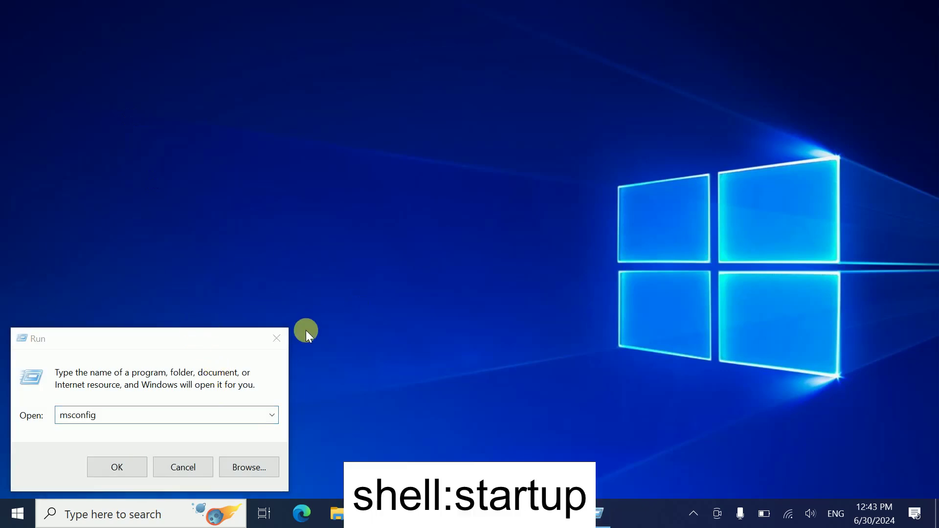
- Run shell:startup, correcting the mistyped 'shell:startups' after the cannot-find error
left_click_drag(246, 339, 384, 295)
type("shell:st")
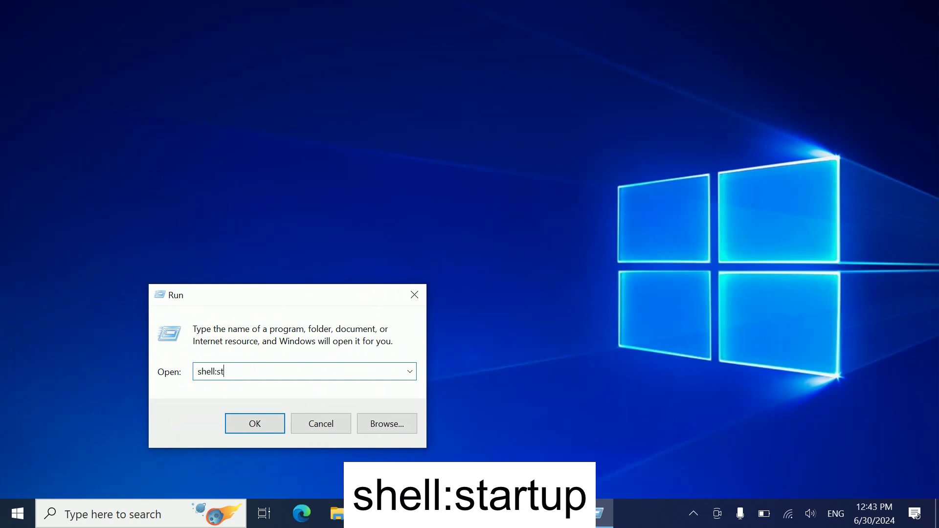
type("artups")
key("Return")
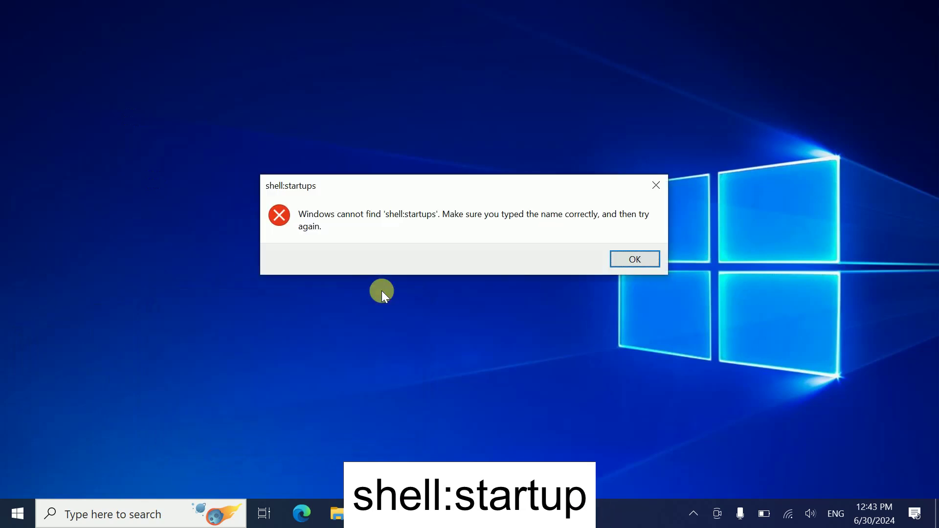
key("Return")
key("End")
key("BackSpace")
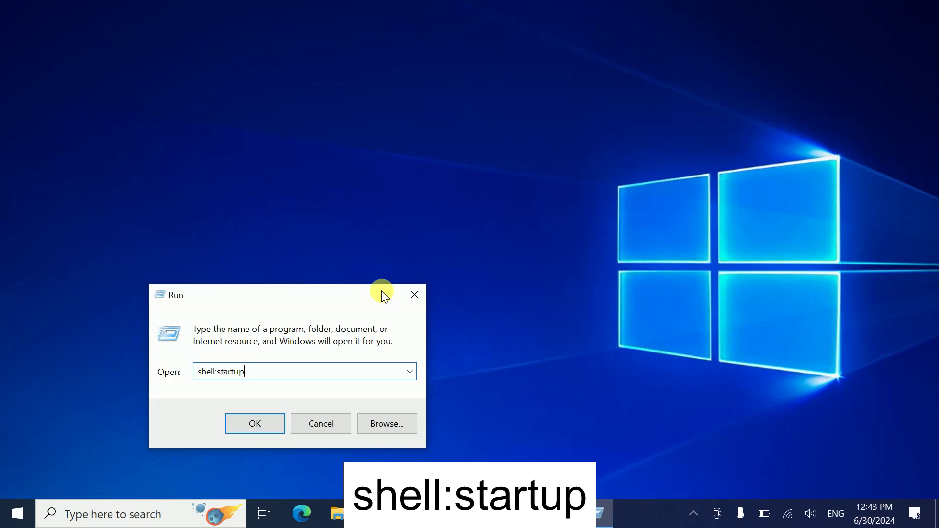
key("Return")
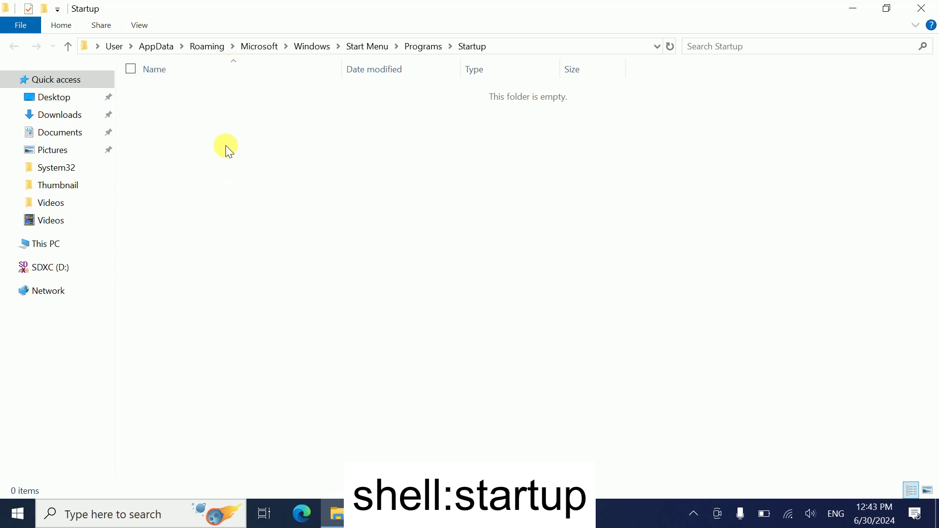
- Confirm the Startup folder is empty, then close File Explorer
right_click(206, 113)
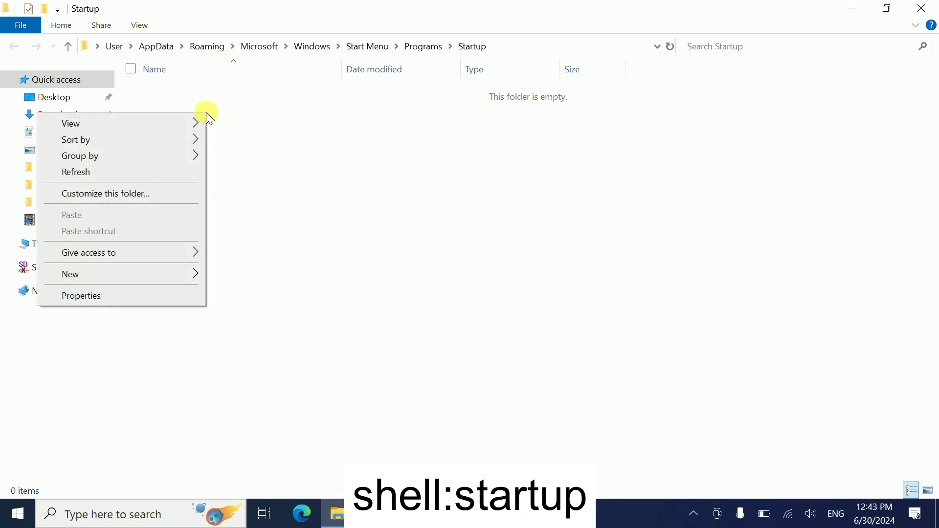
left_click(324, 207)
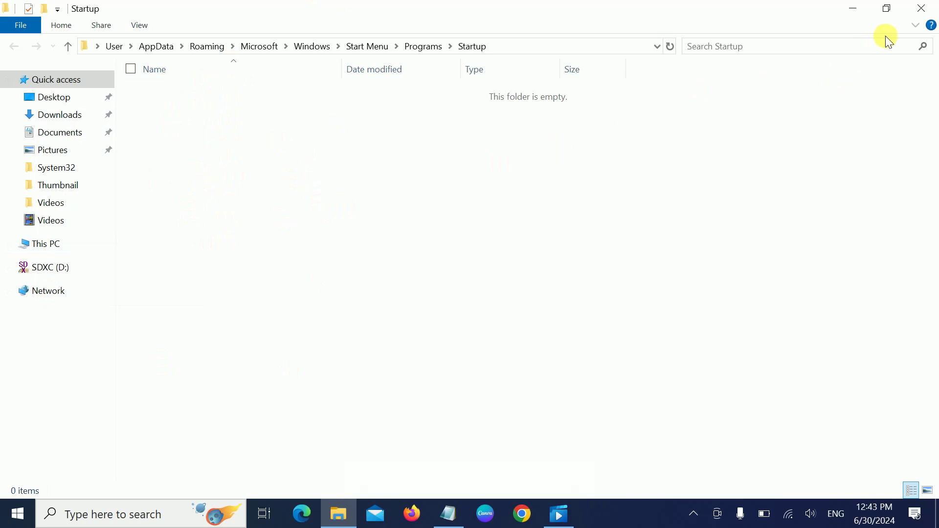
left_click(919, 8)
right_click(262, 169)
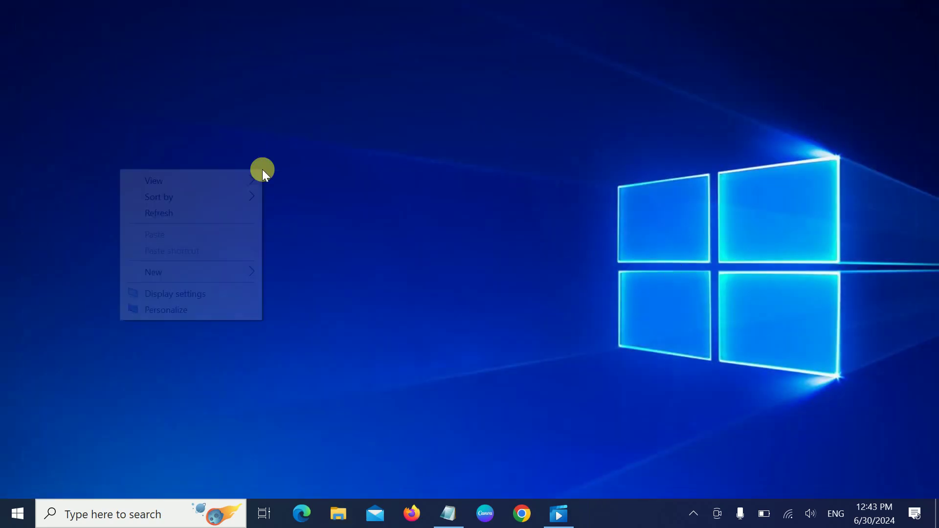
- Refresh the desktop and launch Google Chrome from the taskbar
left_click(194, 216)
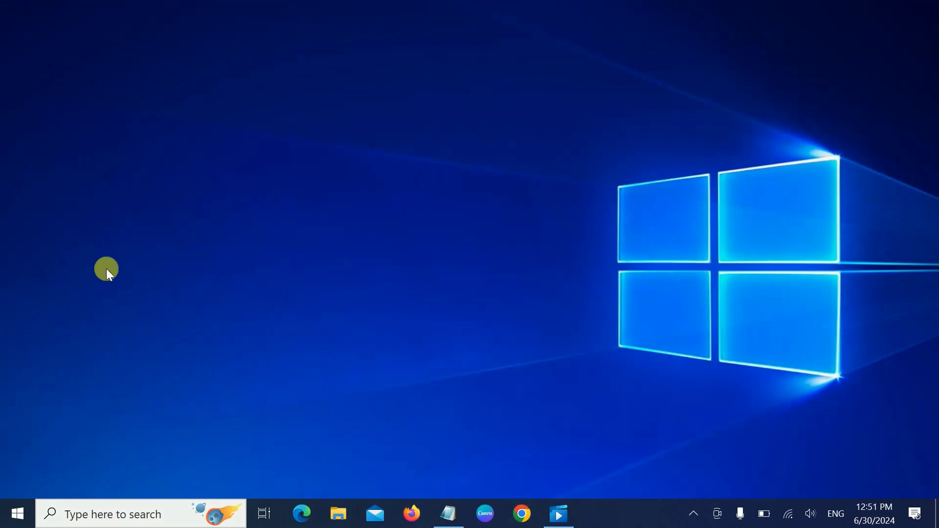
left_click(523, 514)
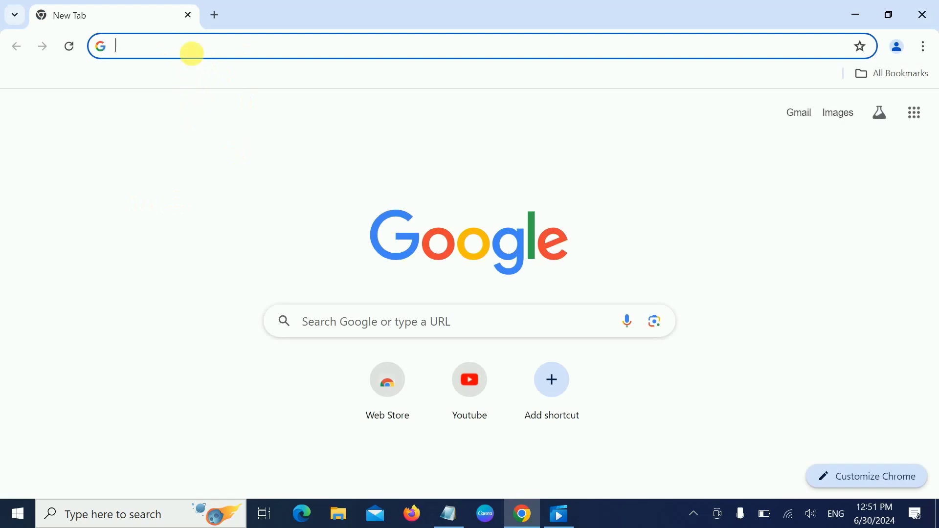
- Search 'wise uninstaller' in Chrome and open WiseCleaner's Wise Program Uninstaller page
left_click(213, 56)
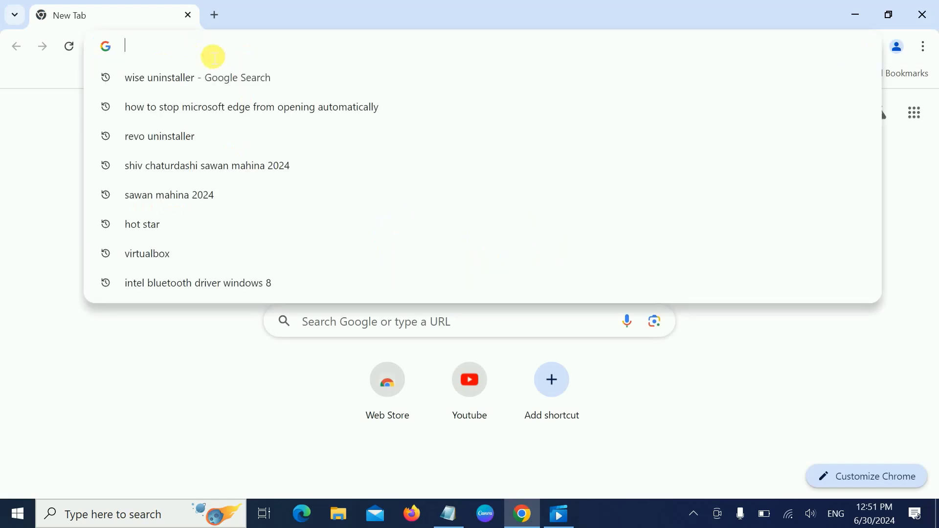
type("wi")
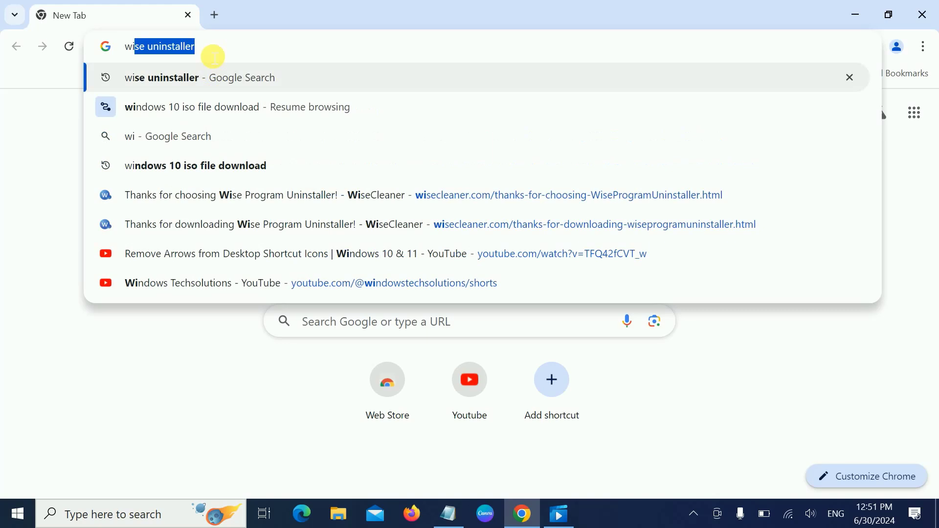
key("Right")
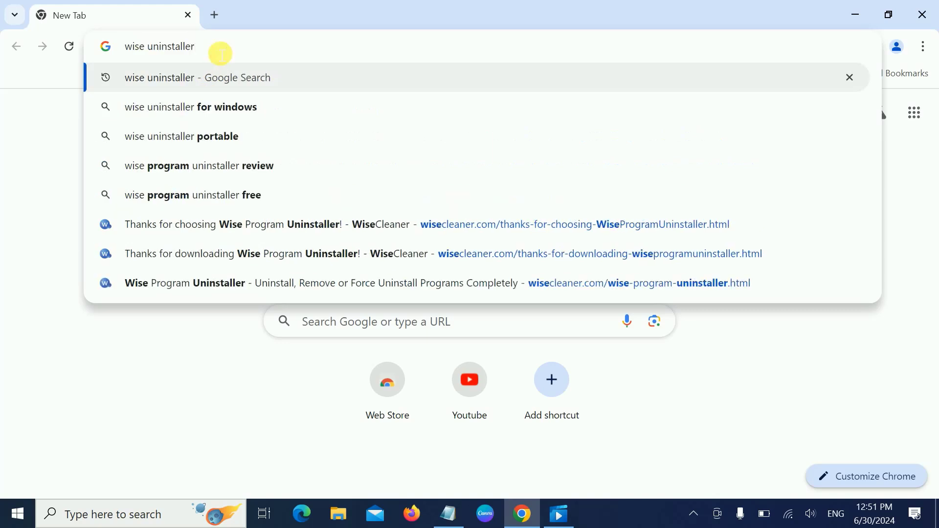
key("Return")
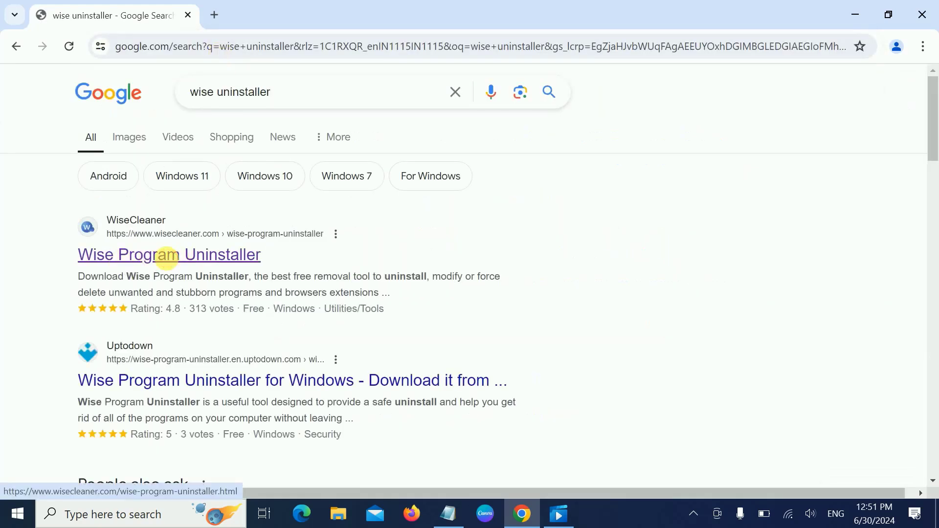
left_click(168, 256)
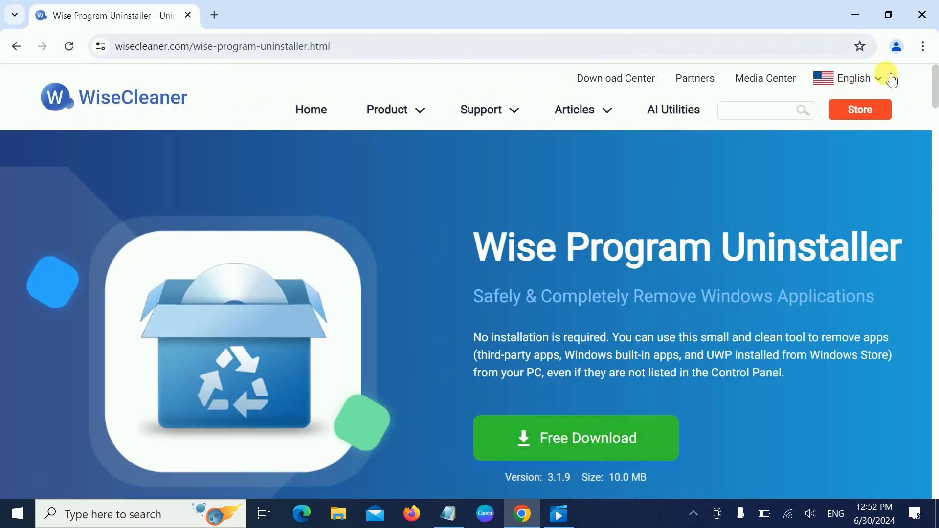
left_click(338, 519)
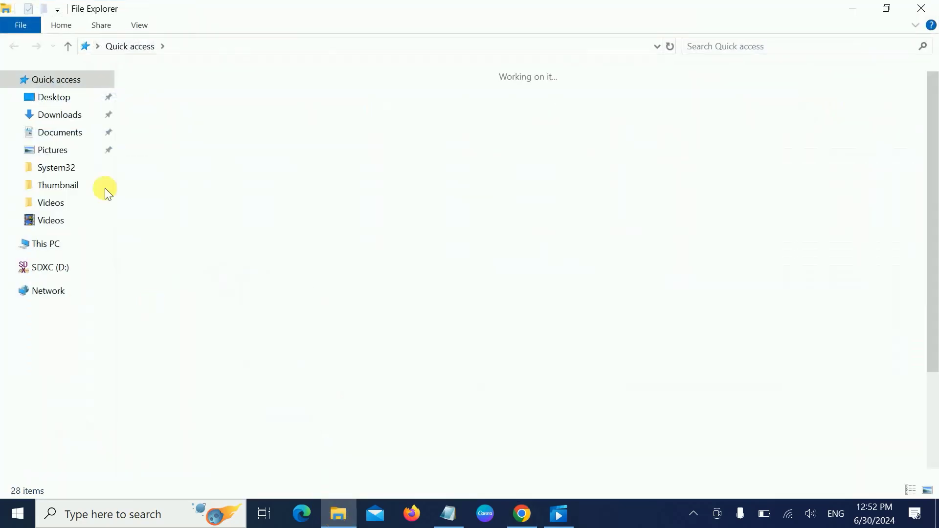
- Permanently delete revosetup from Downloads, keeping WPUSetup_3.1.9.263, then close Explorer and show the desktop
left_click(97, 117)
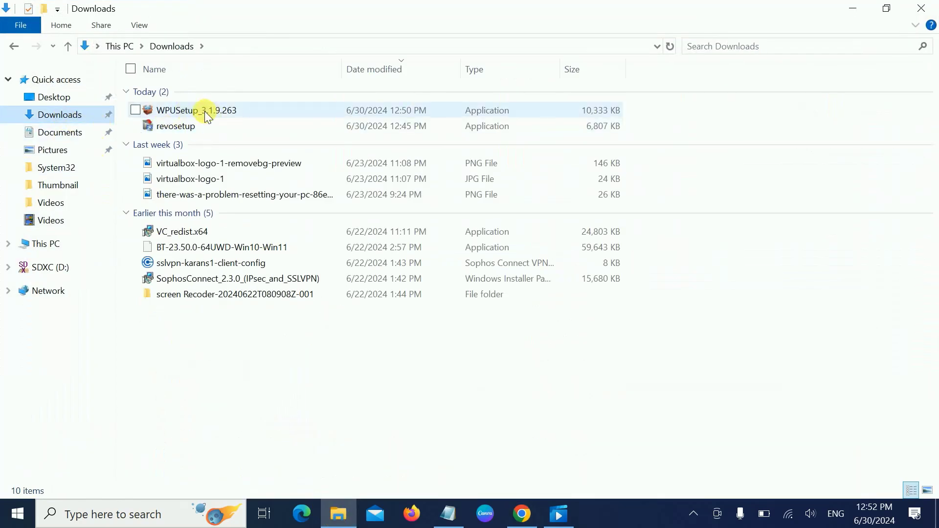
left_click(205, 111)
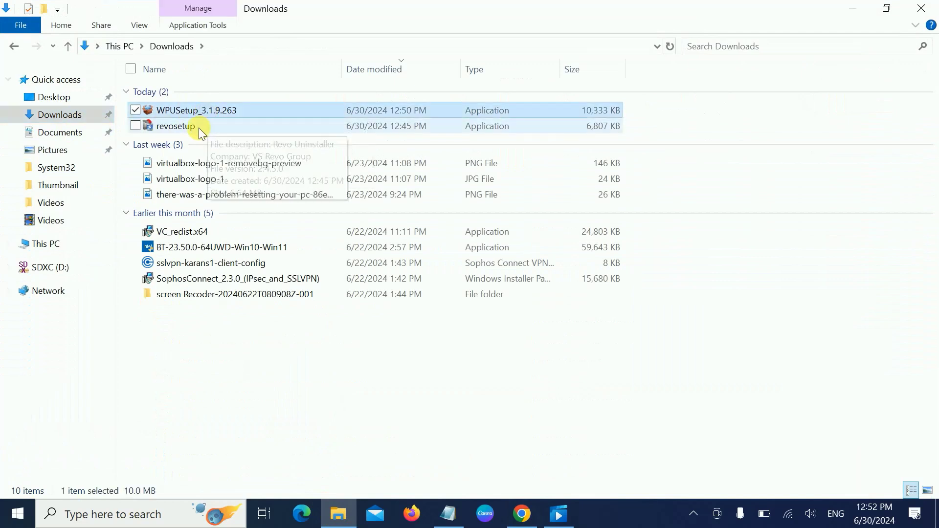
left_click(198, 127)
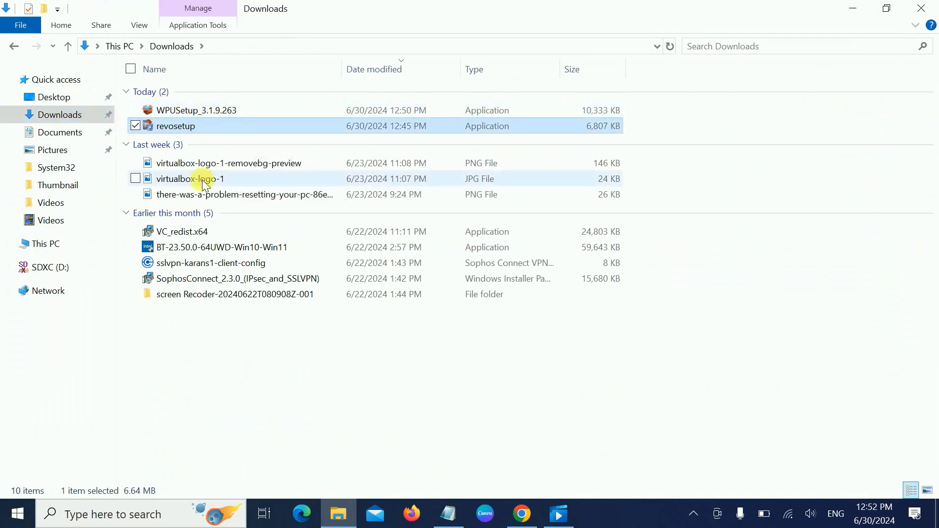
key("shift+Delete")
key("Return")
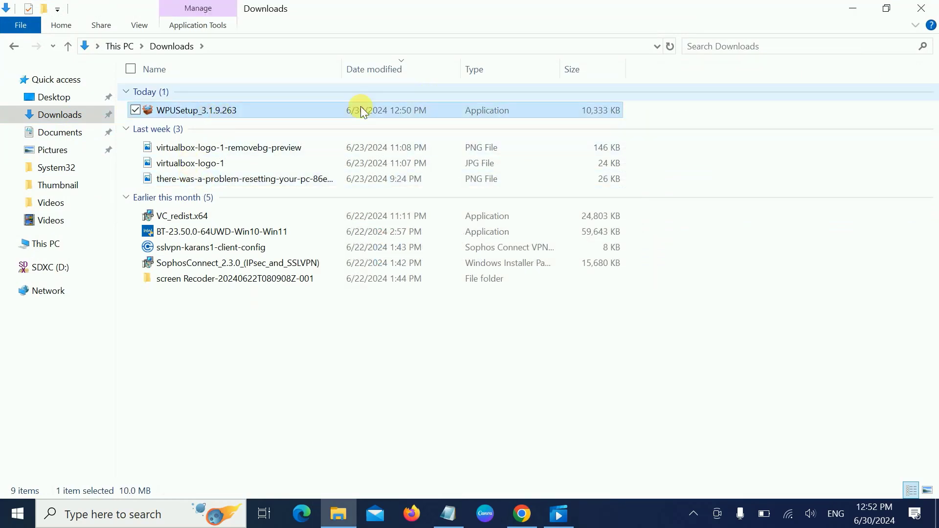
left_click(920, 9)
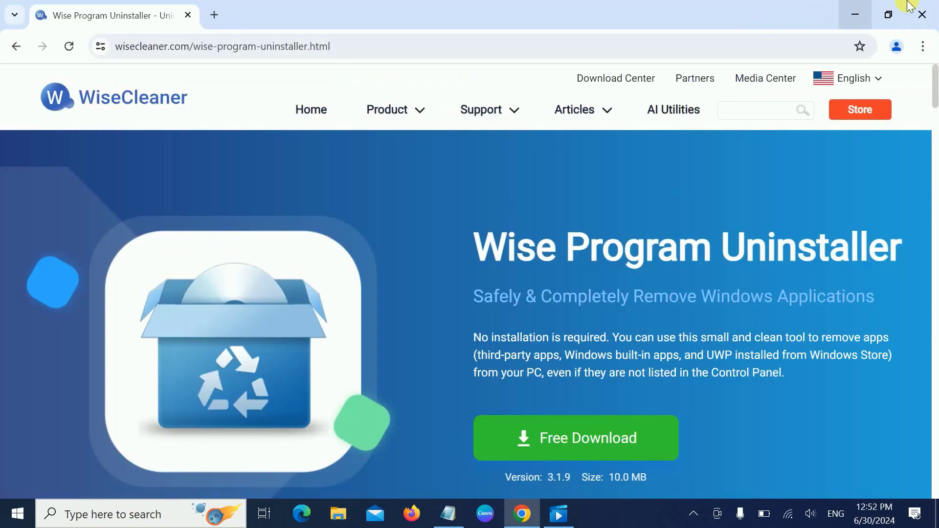
key("super+d")
- Launch Wise Program Uninstaller via a 'wise' search, maximize it, and tick Microsoft Edge (727.81 MB)
left_click(143, 512)
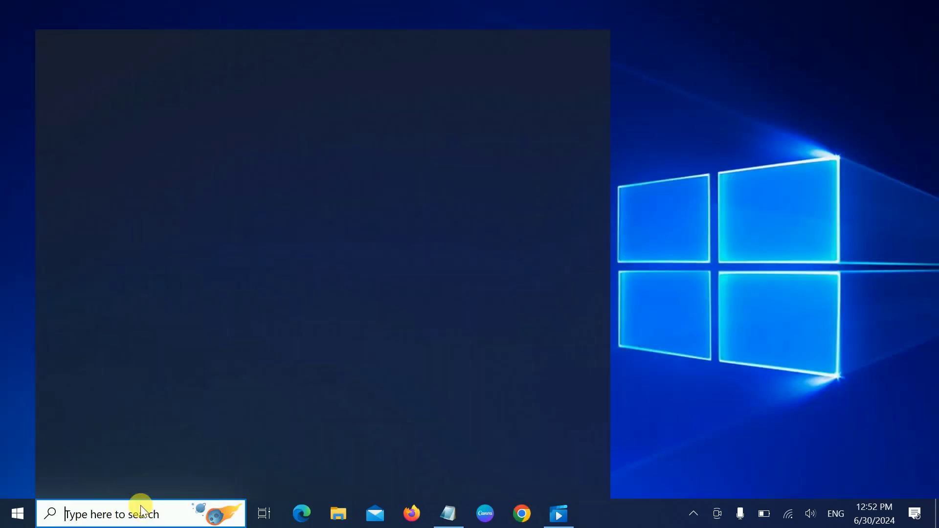
type("wise")
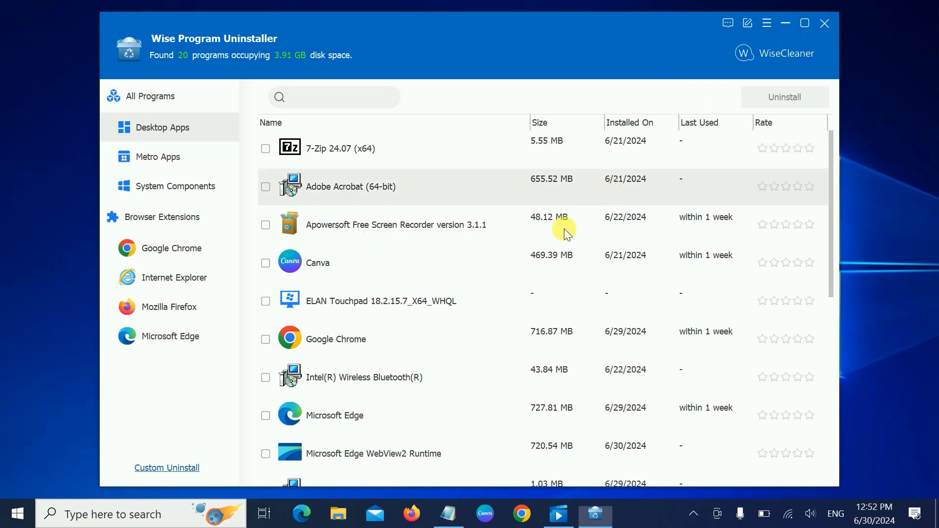
left_click(800, 25)
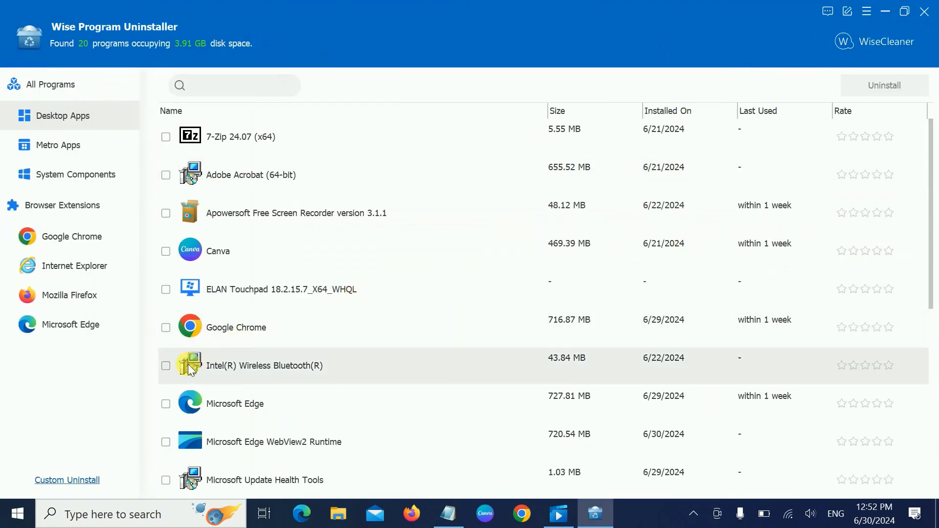
left_click(167, 404)
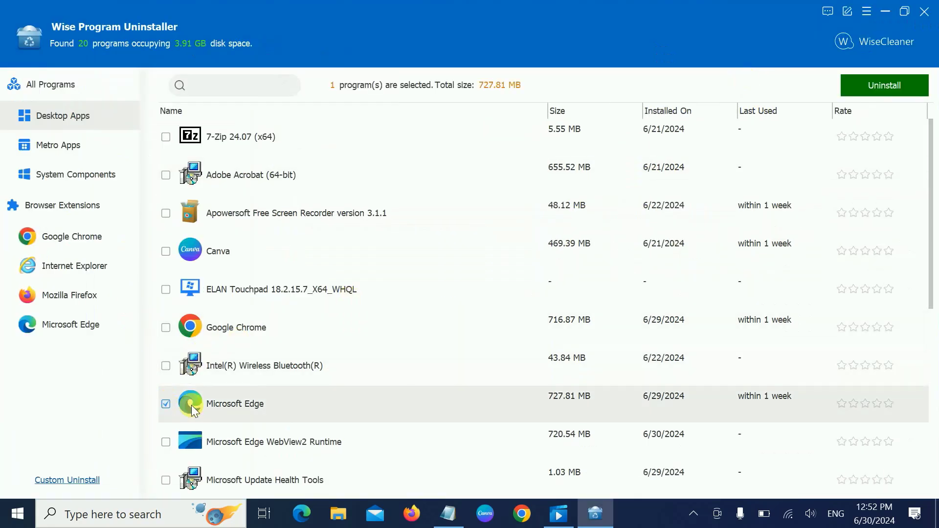
- Force uninstall Microsoft Edge from its details row and confirm the warning
scroll(265, 312, "down", 2)
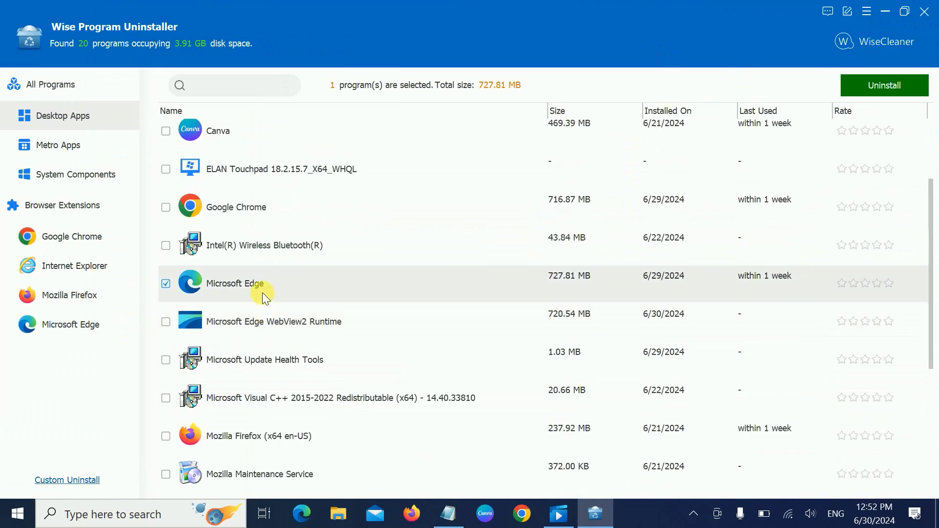
left_click(262, 293)
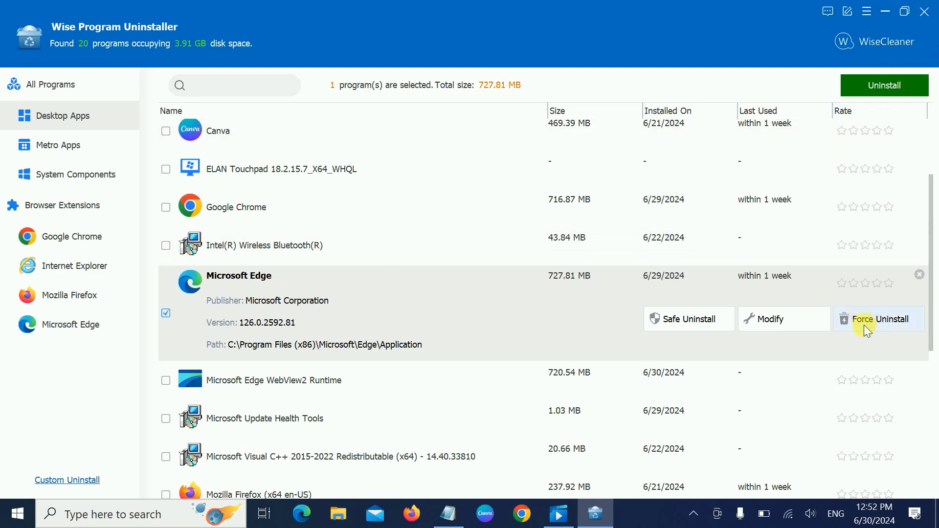
left_click(880, 319)
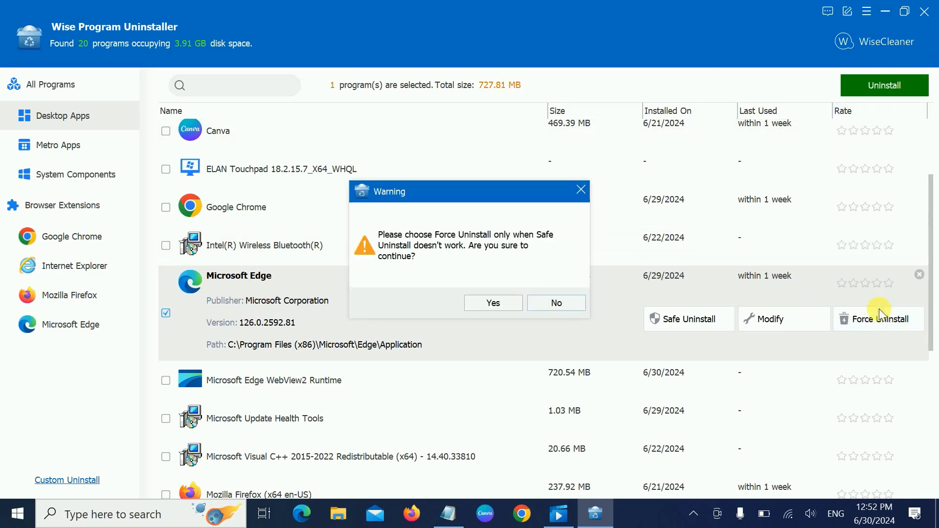
left_click(495, 307)
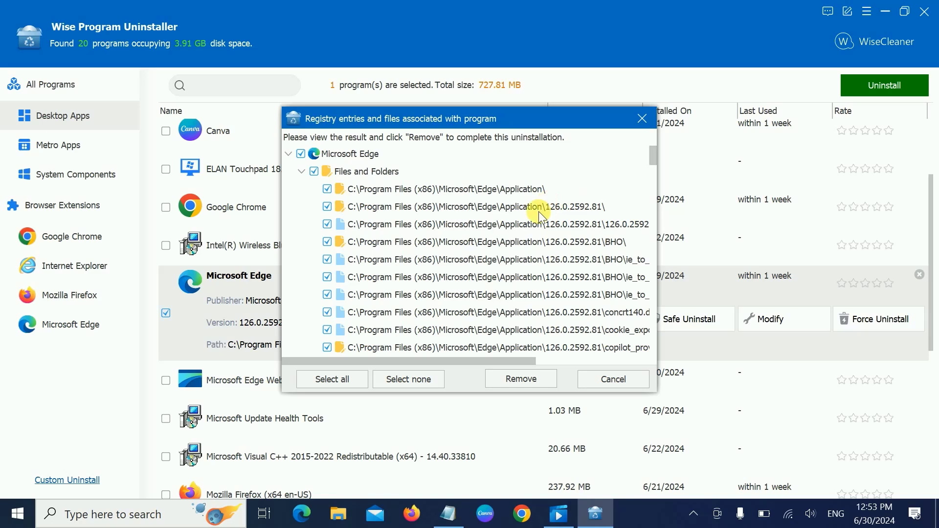
- Review Edge's leftover files and registry entries, then remove them all
scroll(568, 226, "down", 10)
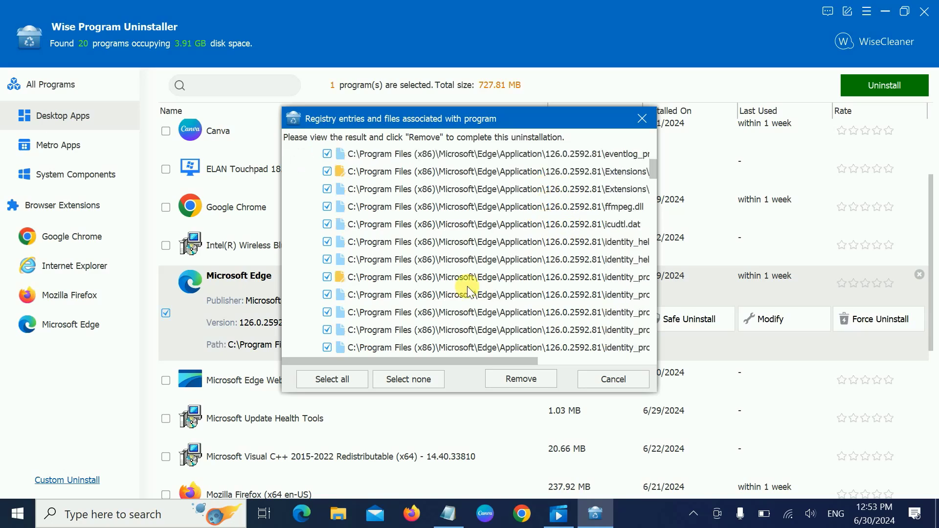
scroll(467, 288, "down", 15)
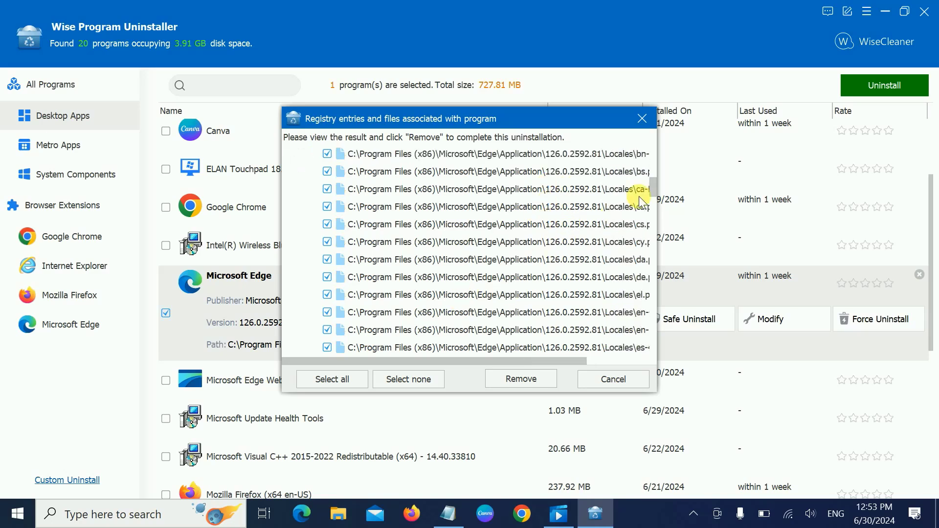
left_click_drag(654, 247, 600, 142)
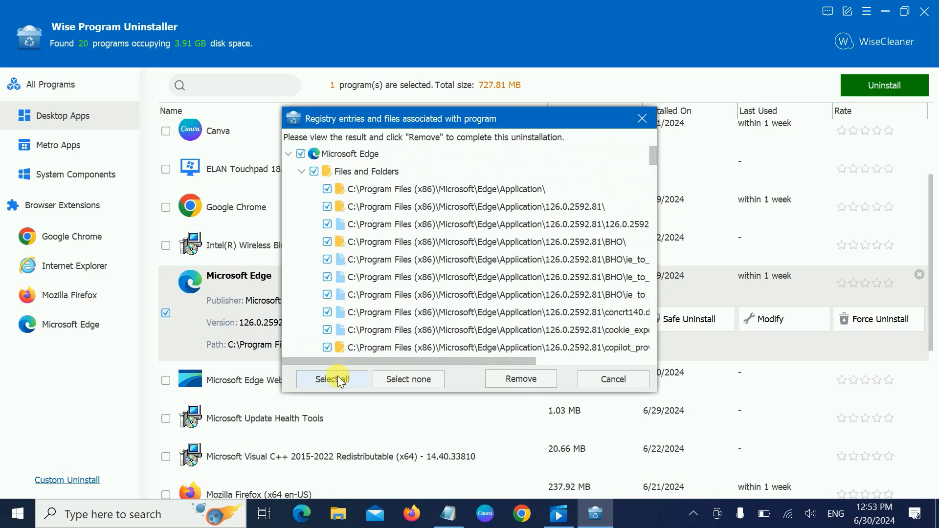
scroll(331, 333, "down", 5)
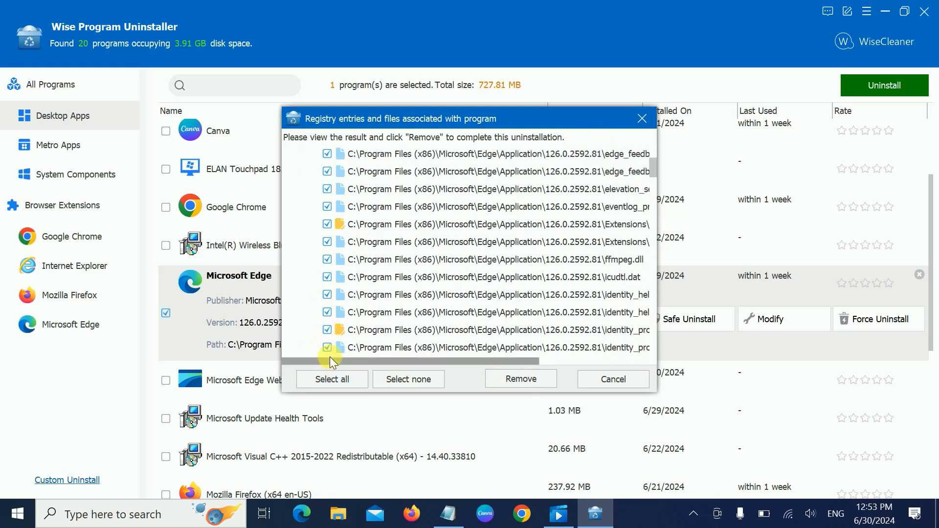
scroll(345, 318, "up", 5)
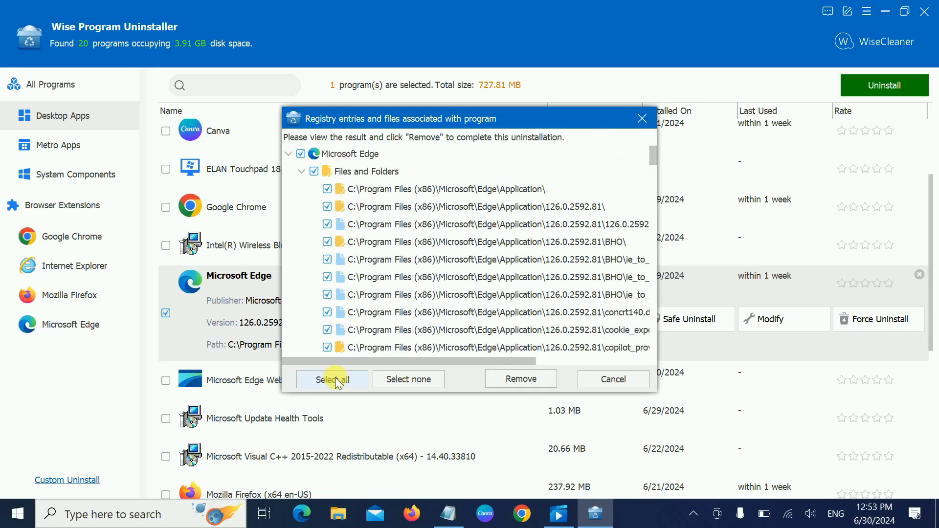
left_click(524, 380)
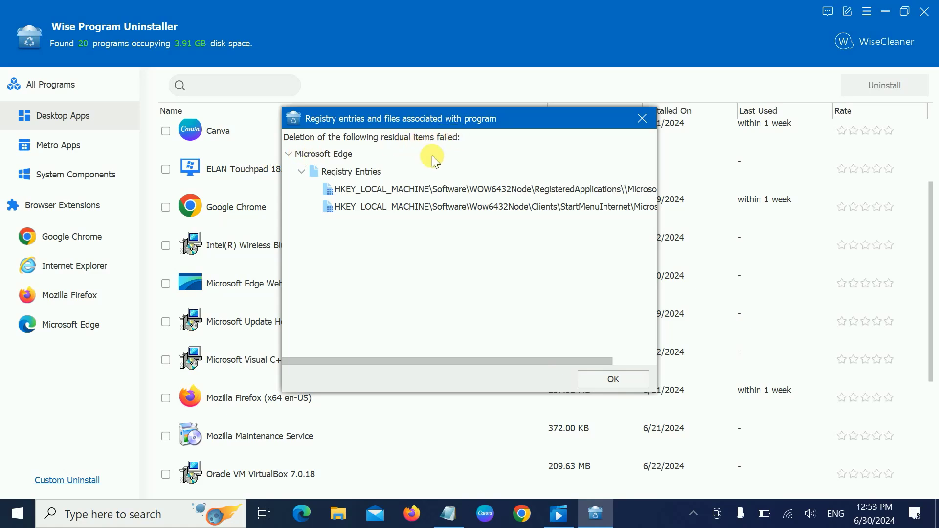
- Review running processes in Task Manager, then close it, the failure report and Wise Program Uninstaller
left_click_drag(439, 361, 386, 379)
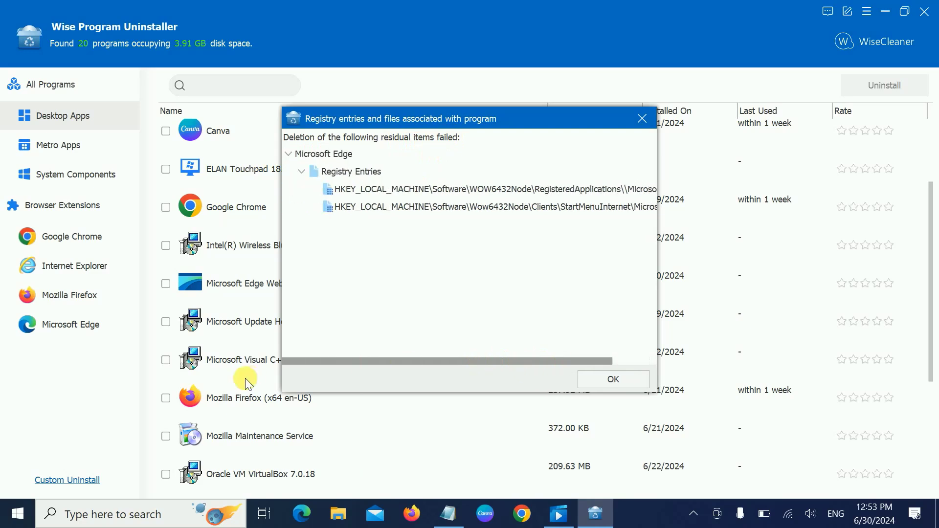
right_click(652, 511)
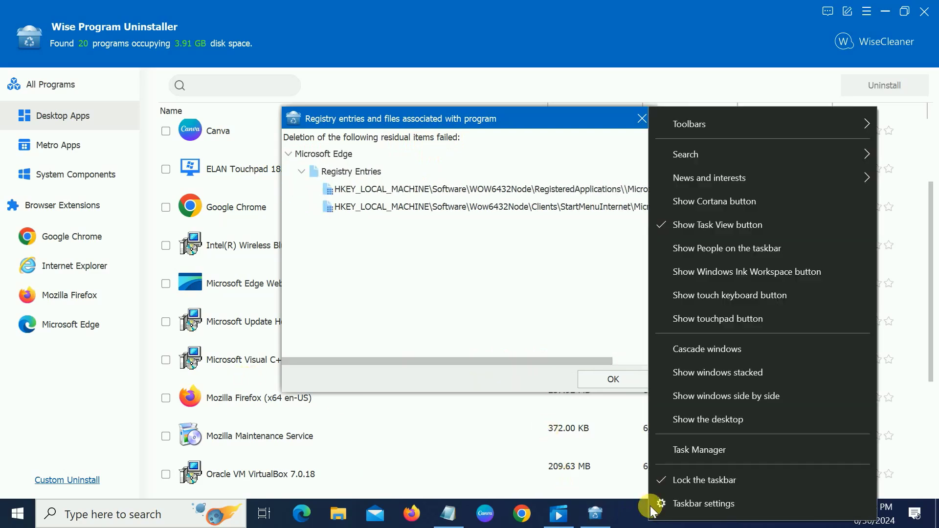
left_click(708, 450)
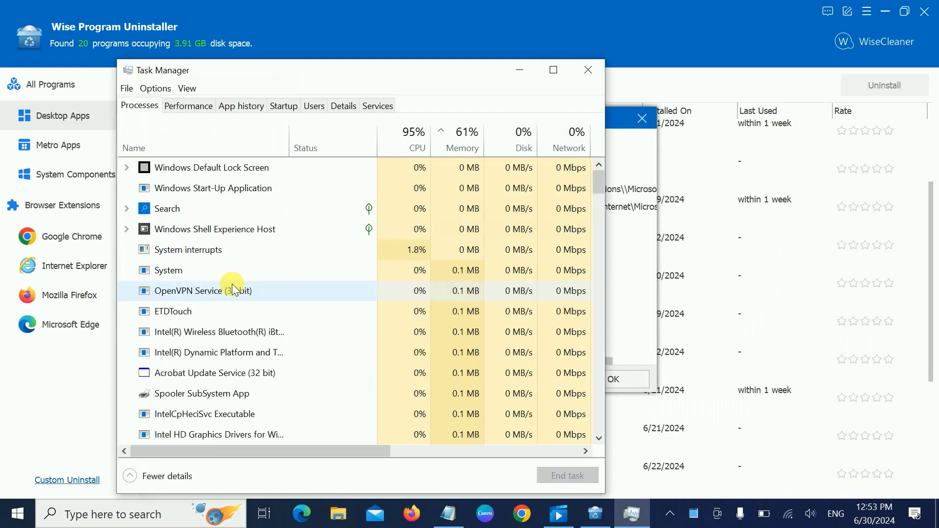
scroll(233, 284, "down", 2)
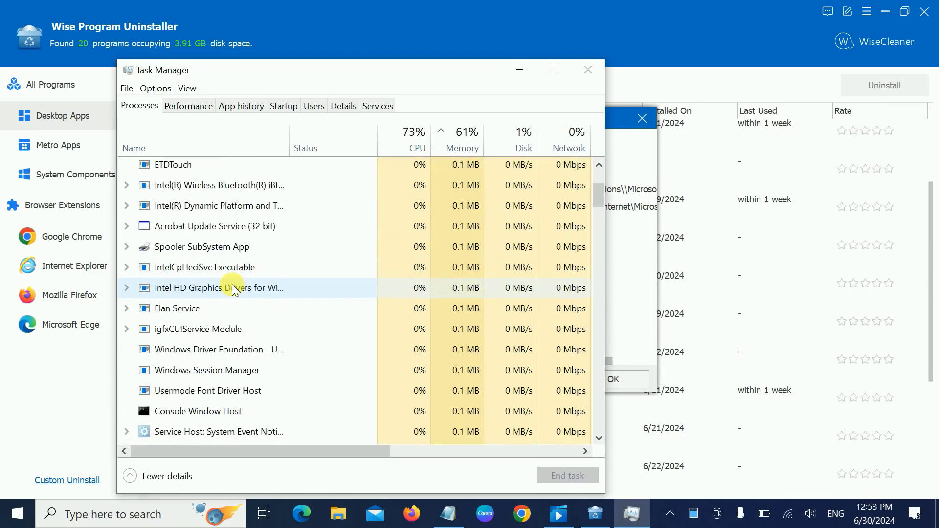
scroll(234, 288, "down", 4)
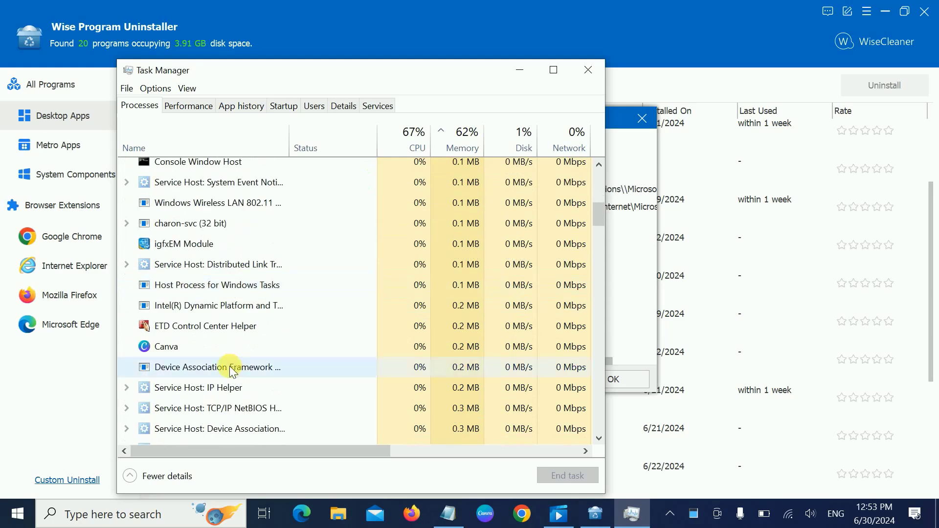
scroll(232, 372, "down", 2)
left_click(588, 70)
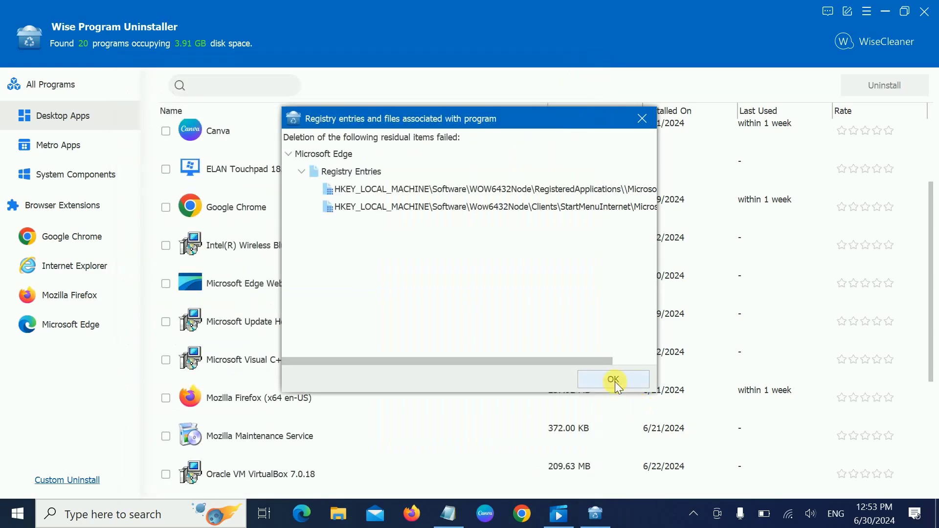
left_click(614, 379)
left_click(923, 12)
- Refresh the desktop and open Apps & features in Settings via an 'add' search
right_click(468, 242)
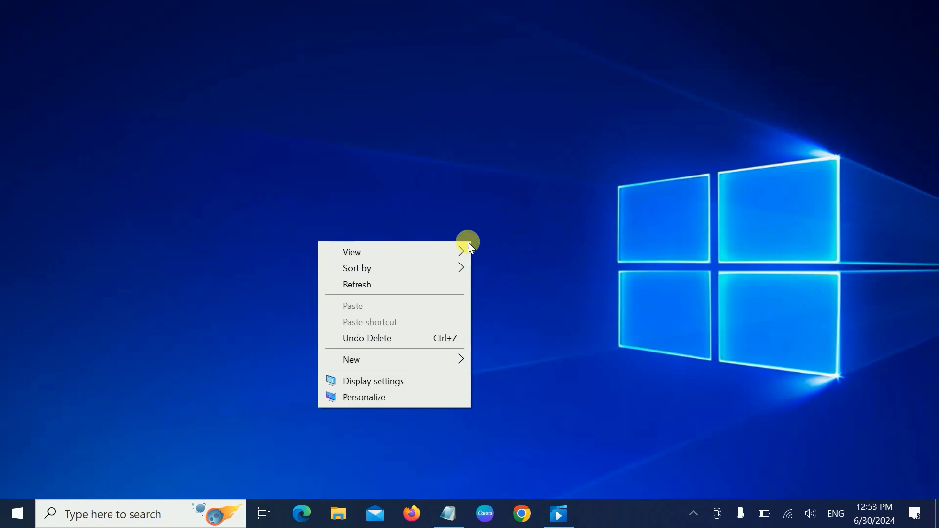
left_click(380, 287)
left_click(147, 509)
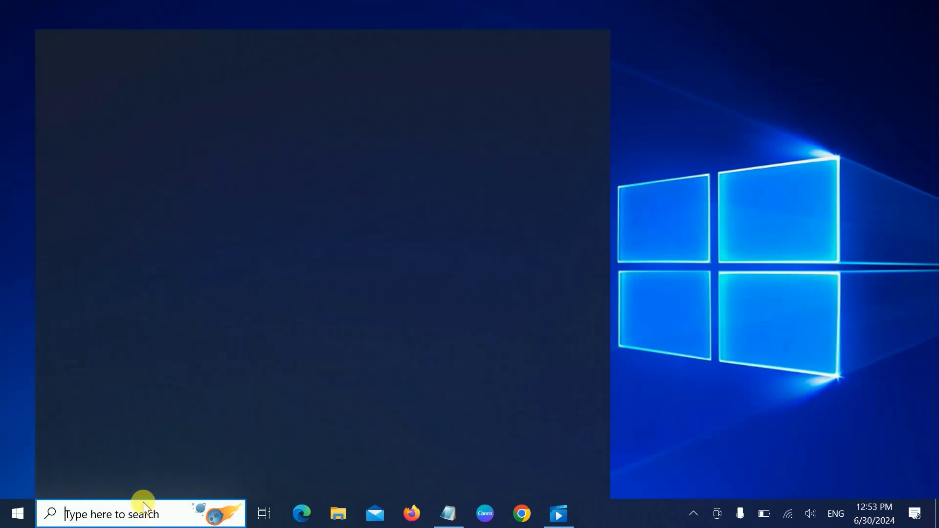
type("add")
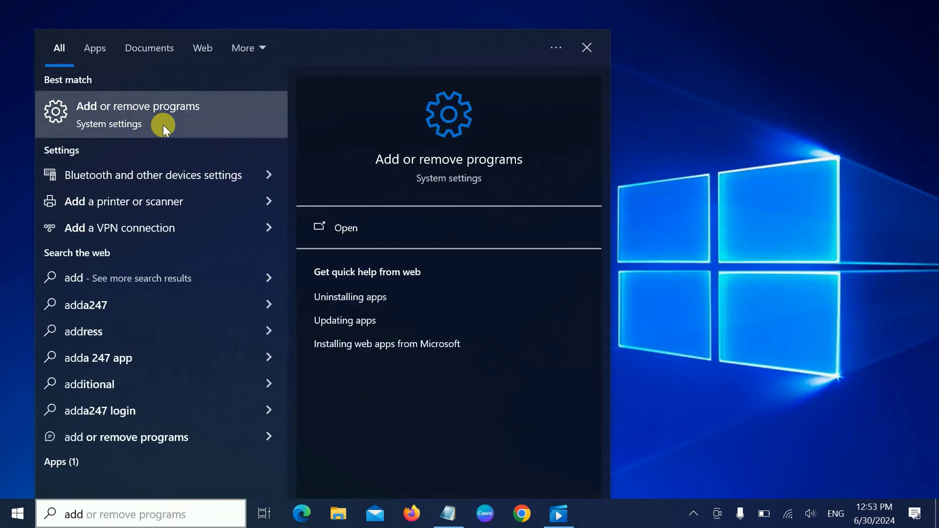
left_click(163, 125)
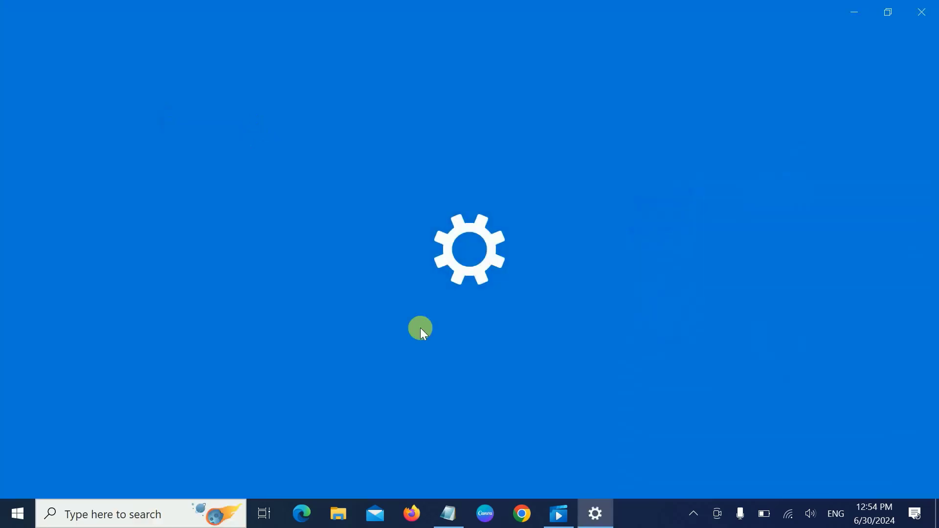
- Scroll the Apps & features list to confirm Microsoft Edge is gone
scroll(424, 329, "down", 5)
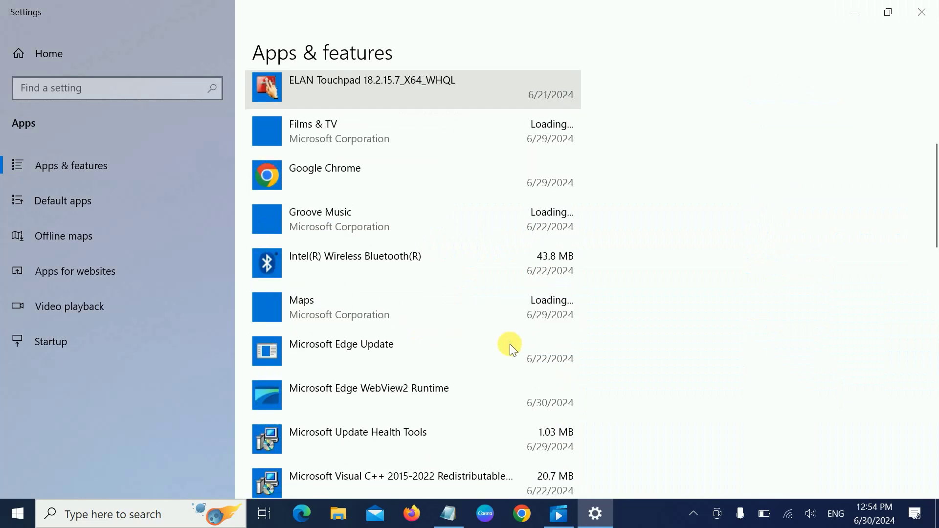
scroll(505, 345, "down", 10)
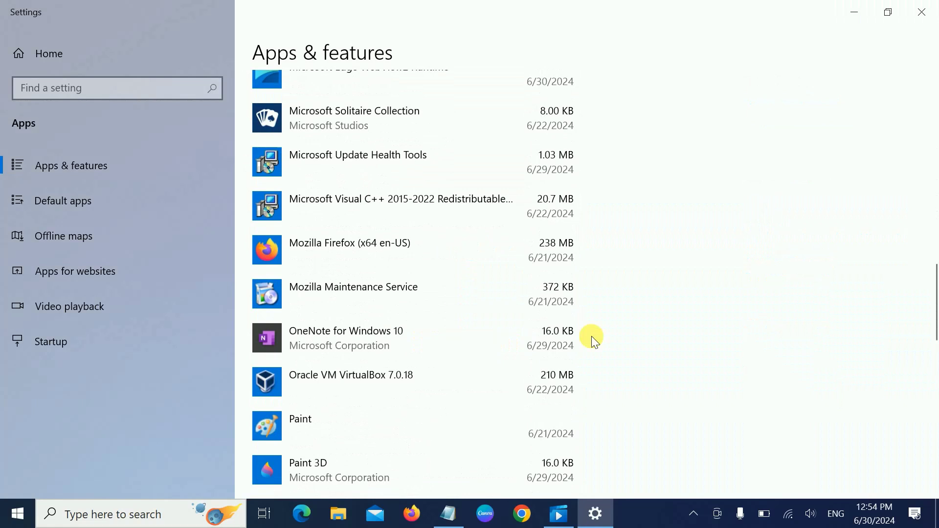
scroll(592, 336, "down", 12)
scroll(591, 336, "down", 3)
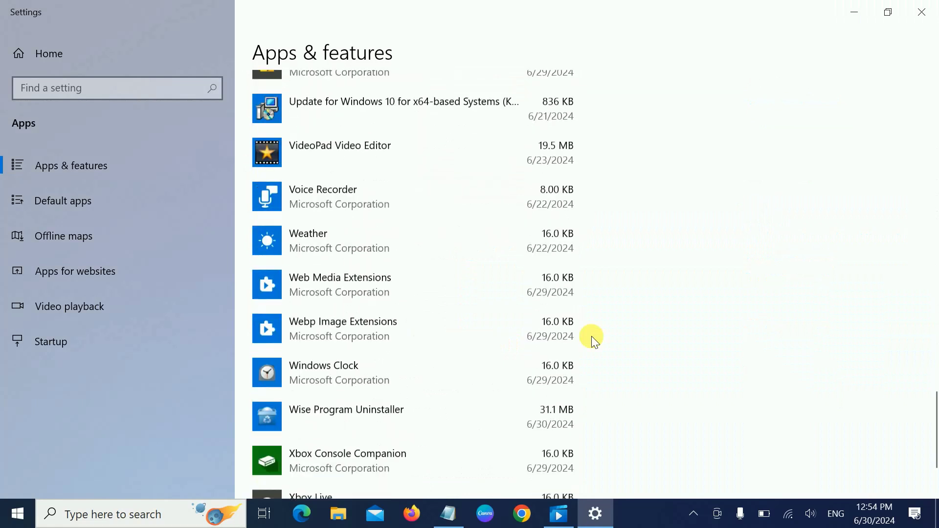
scroll(589, 337, "up", 6)
scroll(587, 337, "up", 15)
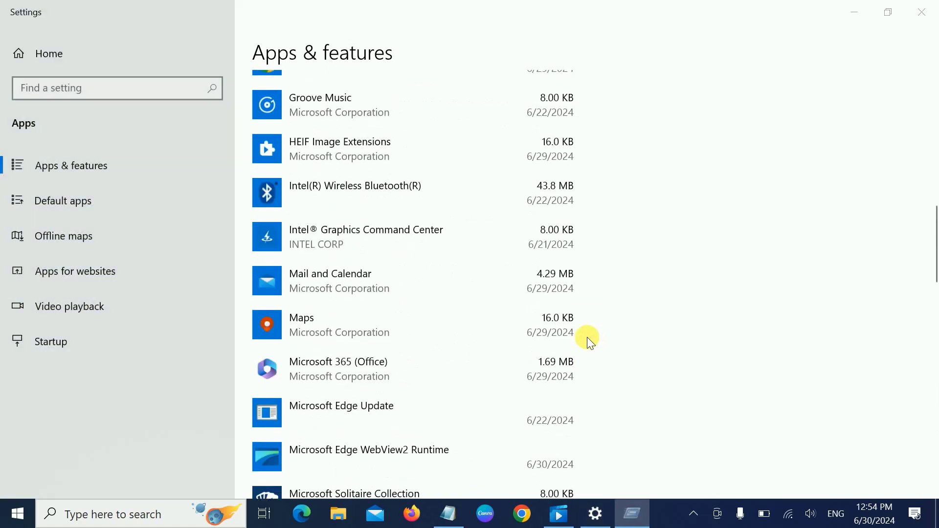
key("super+r")
- Run appwiz.cpl, confirm Programs and Features lists no Microsoft Edge, then close it and Settings
key("Return")
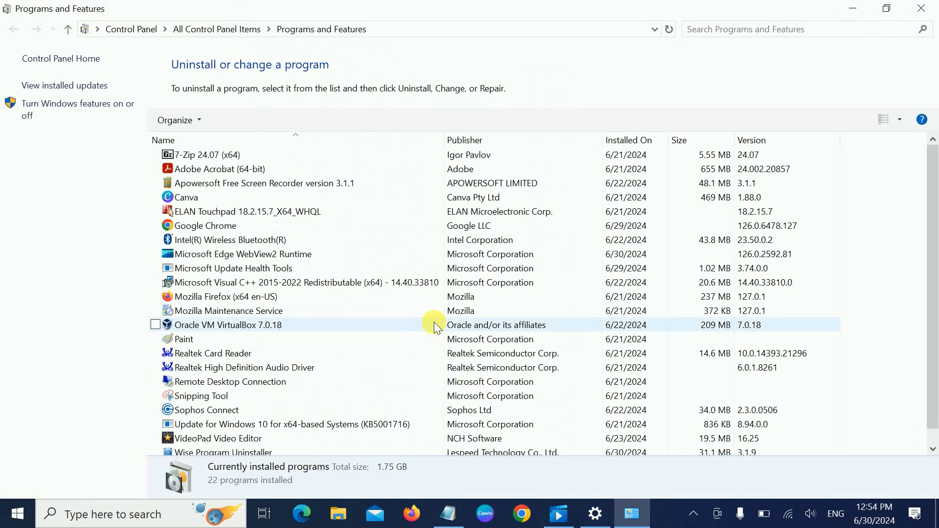
scroll(648, 296, "down", 1)
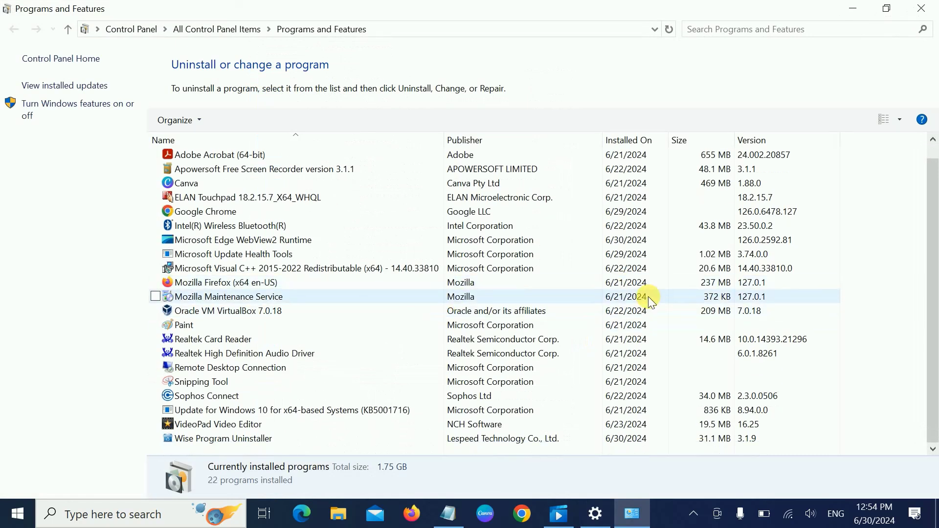
scroll(296, 390, "up", 1)
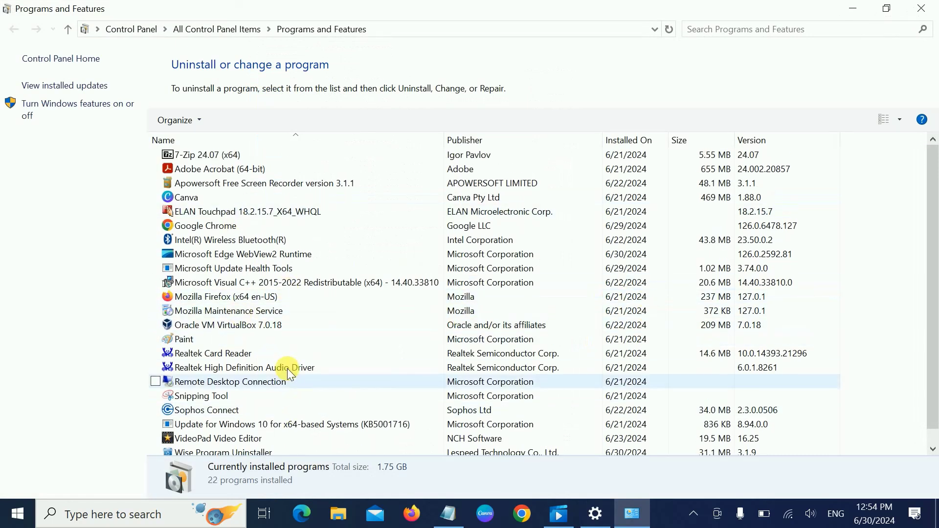
left_click(921, 8)
left_click(919, 10)
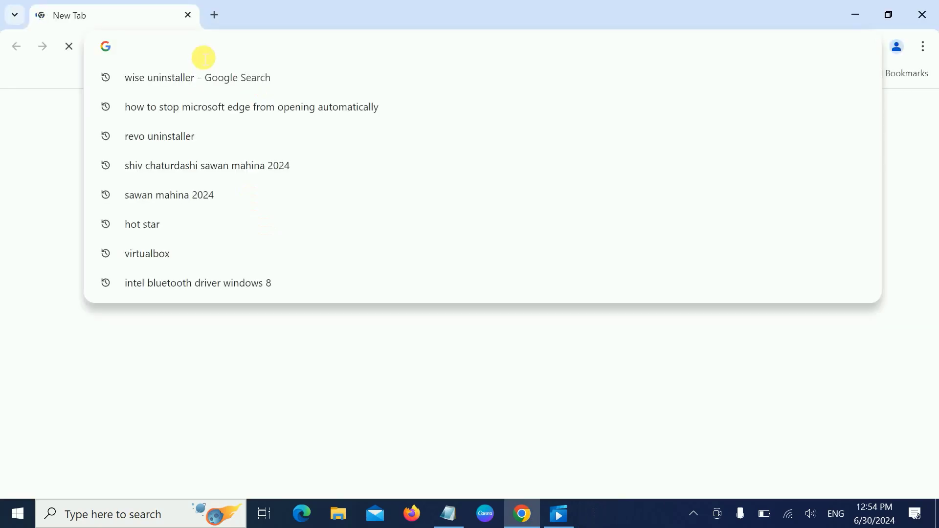
- Google 'download microsoft edge' in Chrome and open Microsoft's Download Microsoft Edge page
type("down")
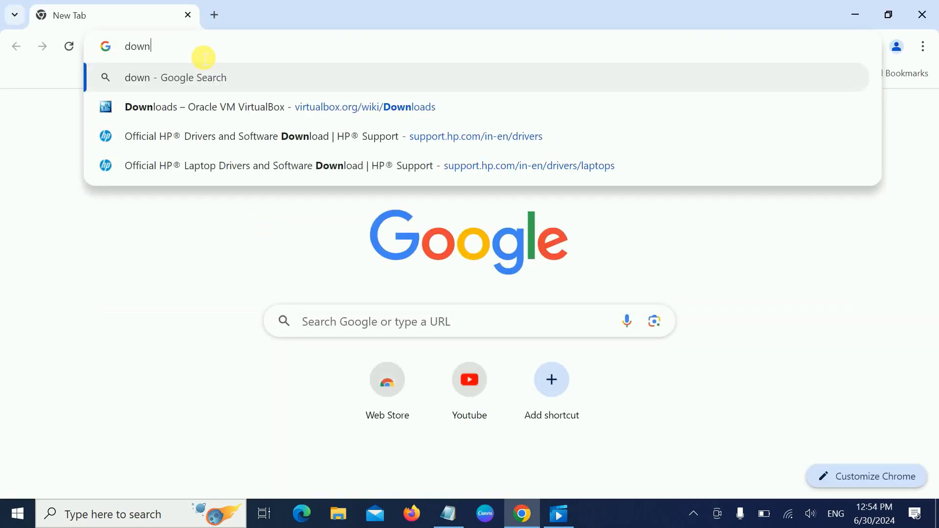
type("load microsoft ")
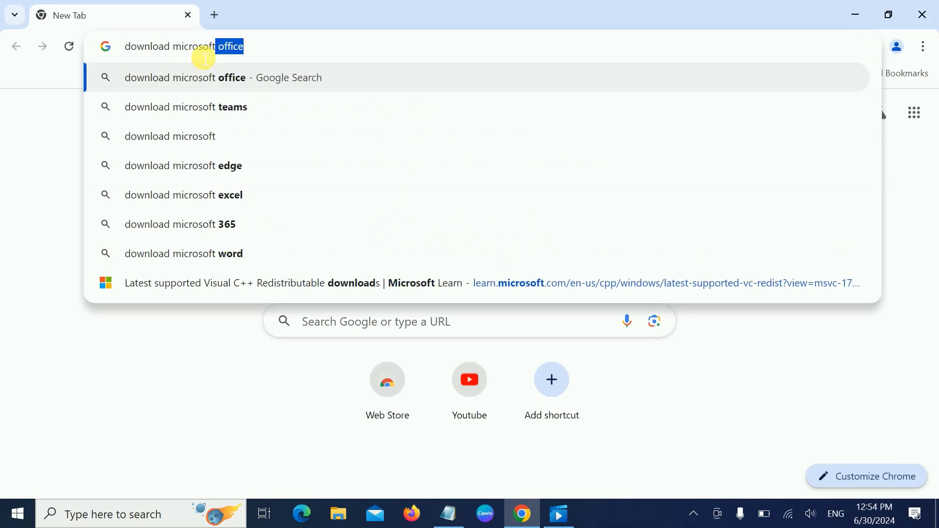
type("edge")
key("Return")
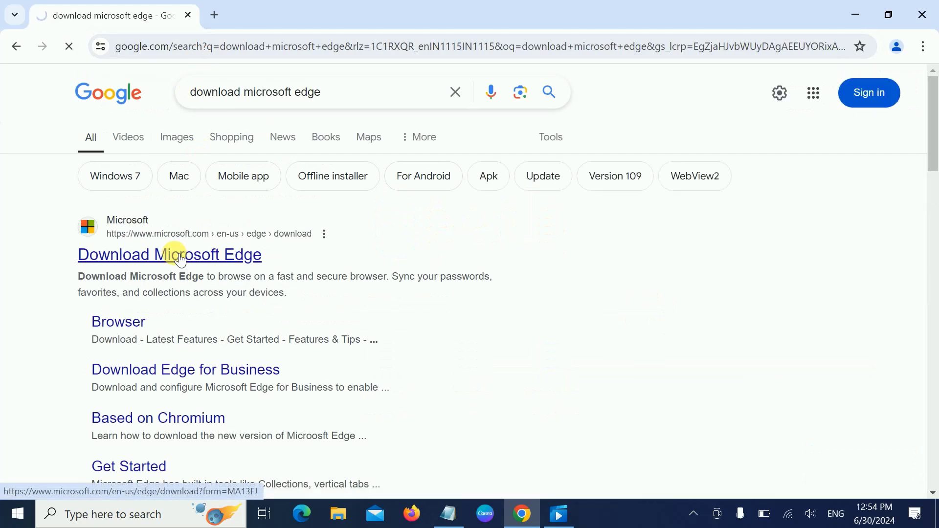
left_click(179, 259)
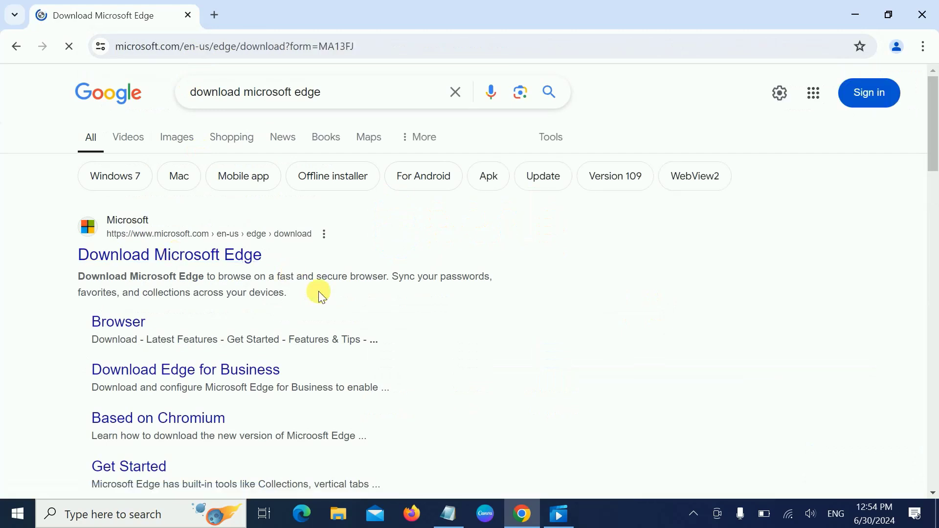